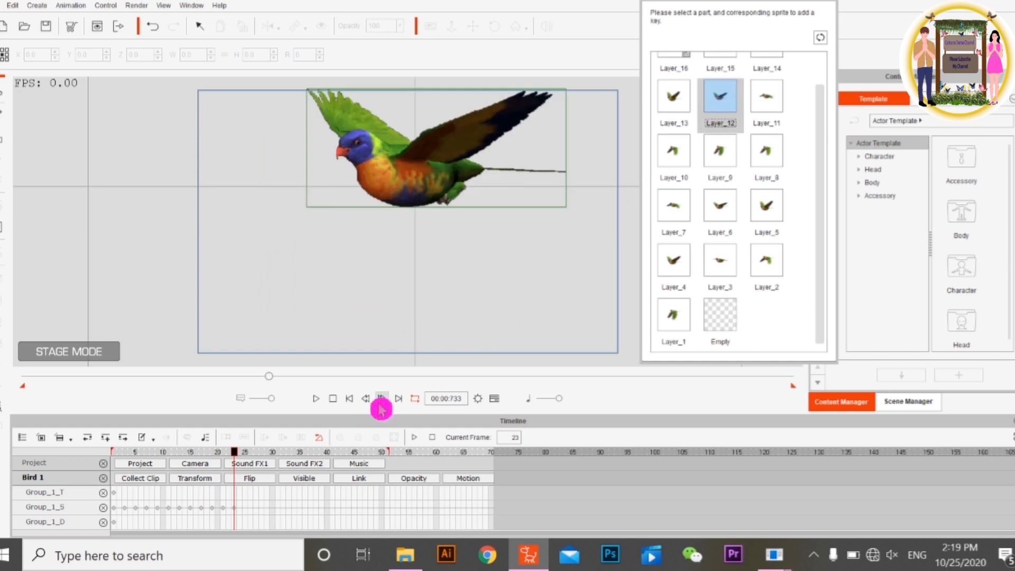
- Key the parrot's wing sprites Layer_13 at frame 25, Layer_14 at frame 27 and Layer_15 at frame 29, and preview the flapping
{"action": "left_click", "coordinate": [671, 100]}
{"action": "scroll", "coordinate": [825, 125], "scroll_direction": "up", "scroll_amount": 1}
{"action": "left_click", "coordinate": [382, 402]}
{"action": "left_click", "coordinate": [767, 71]}
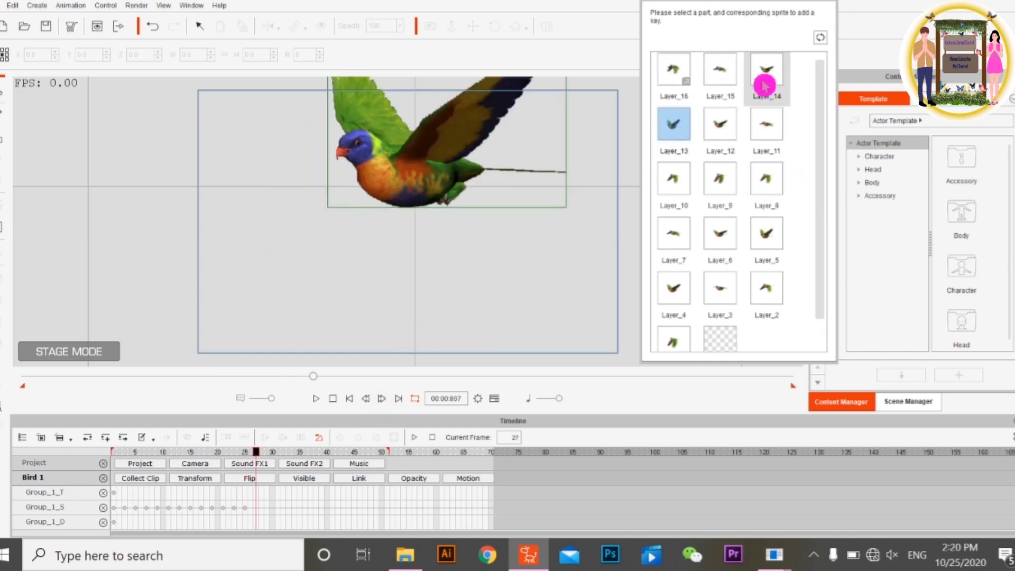
{"action": "left_click", "coordinate": [381, 399]}
{"action": "left_click", "coordinate": [723, 75]}
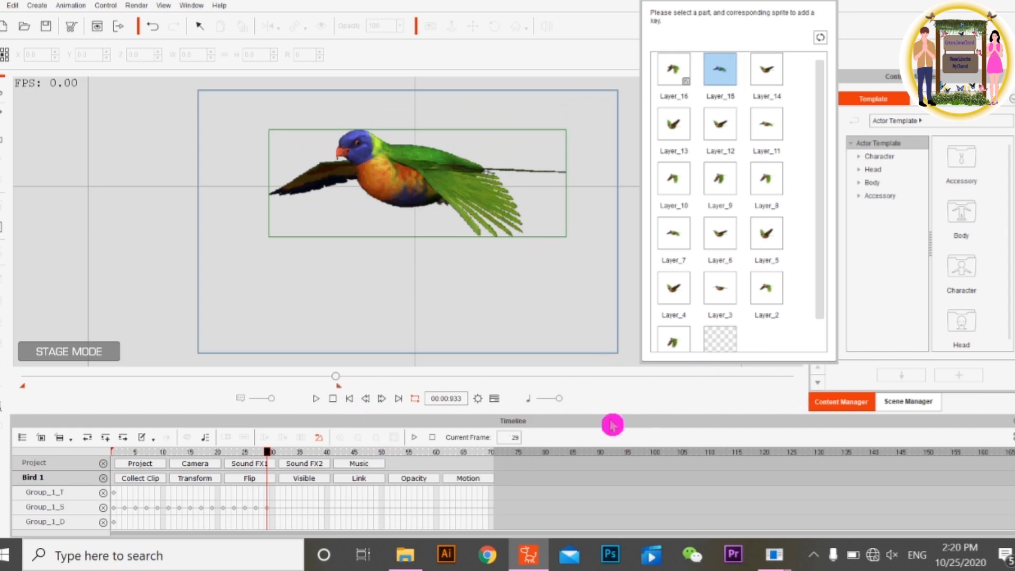
{"action": "left_click", "coordinate": [316, 399]}
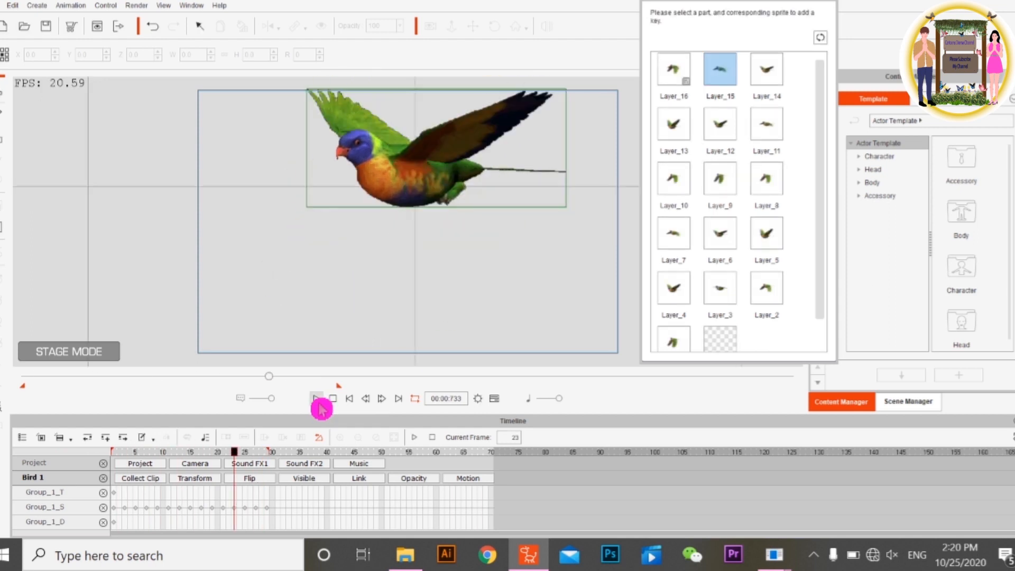
- Collect the parrot's keyed frames up to frame 29 as a clip and add it to the action menu as "fast fly"
{"action": "left_click_drag", "start_coordinate": [268, 497], "coordinate": [113, 493]}
{"action": "left_click", "coordinate": [140, 478]}
{"action": "right_click", "coordinate": [147, 494]}
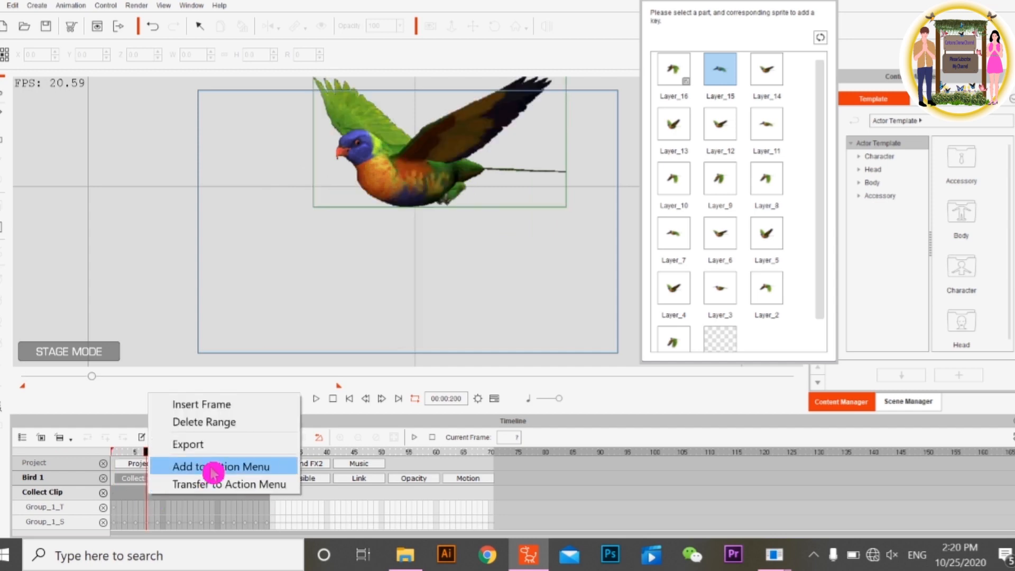
{"action": "left_click", "coordinate": [217, 466]}
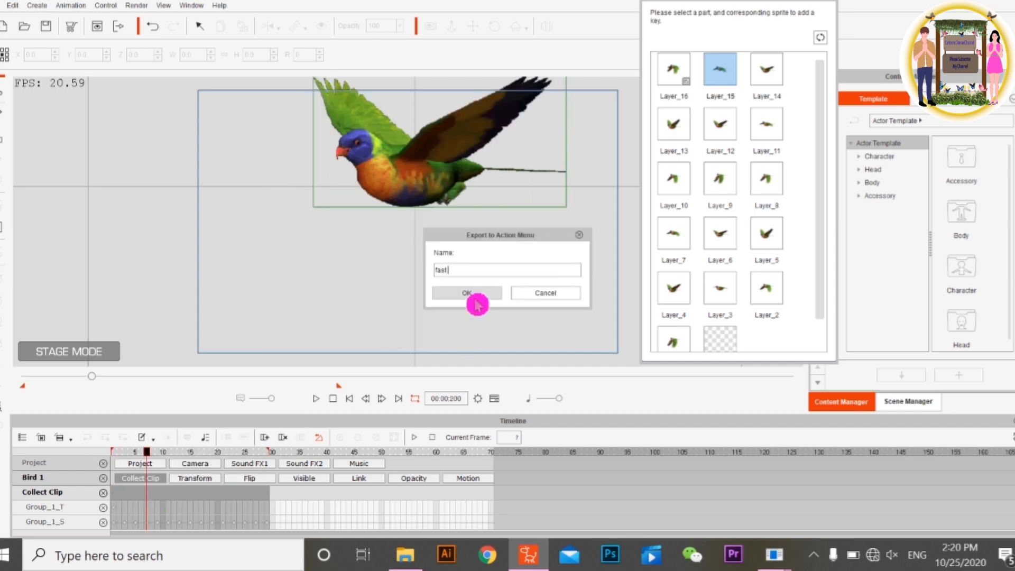
{"action": "left_click", "coordinate": [467, 293]}
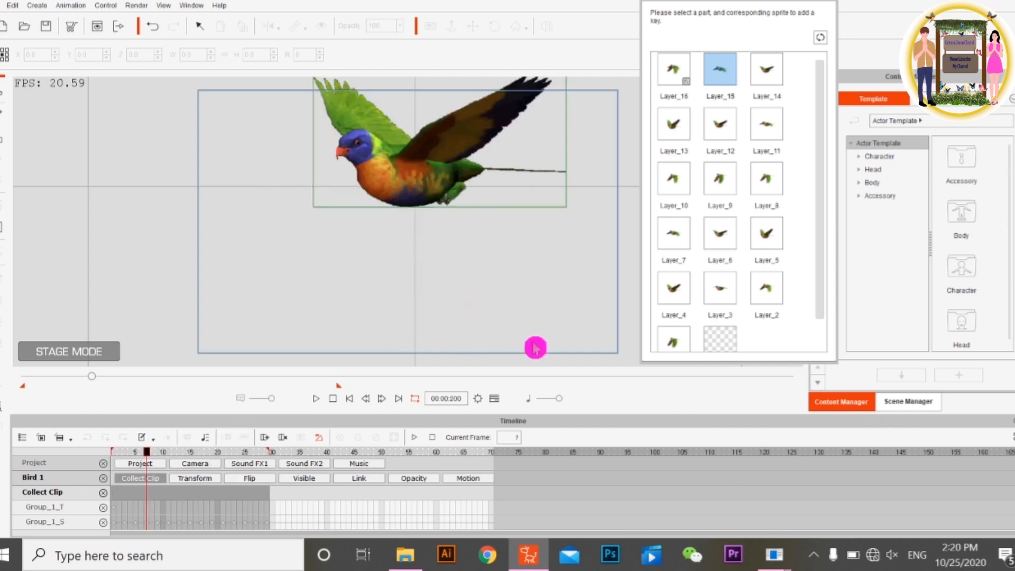
- Close the sprite editor and save the bird to the custom prop library's Bird all folder under the name Parrot
{"action": "left_click", "coordinate": [946, 104]}
{"action": "left_click", "coordinate": [826, 4]}
{"action": "scroll", "coordinate": [824, 361], "scroll_direction": "down", "scroll_amount": 5}
{"action": "left_click", "coordinate": [817, 280]}
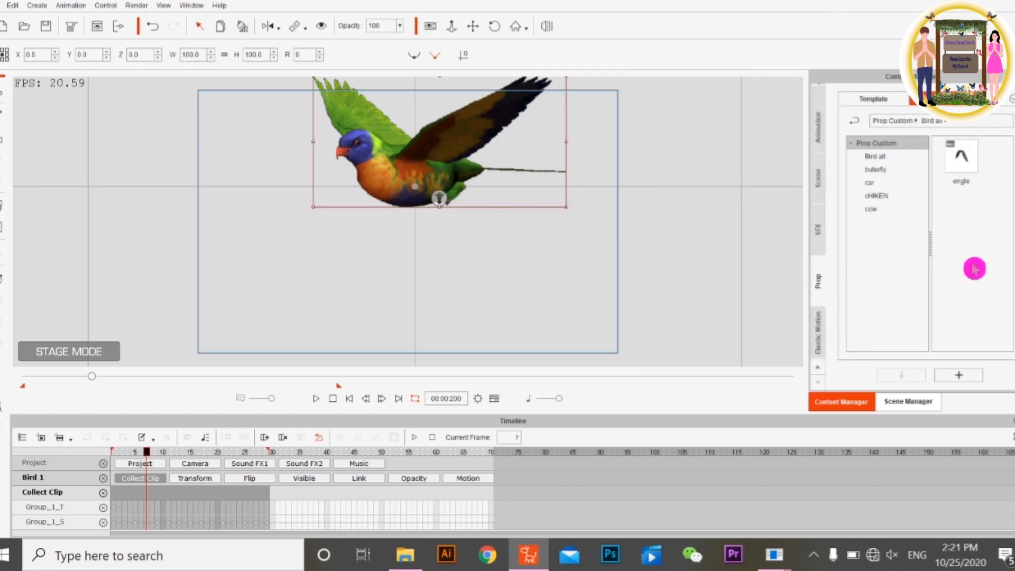
{"action": "left_click", "coordinate": [959, 376]}
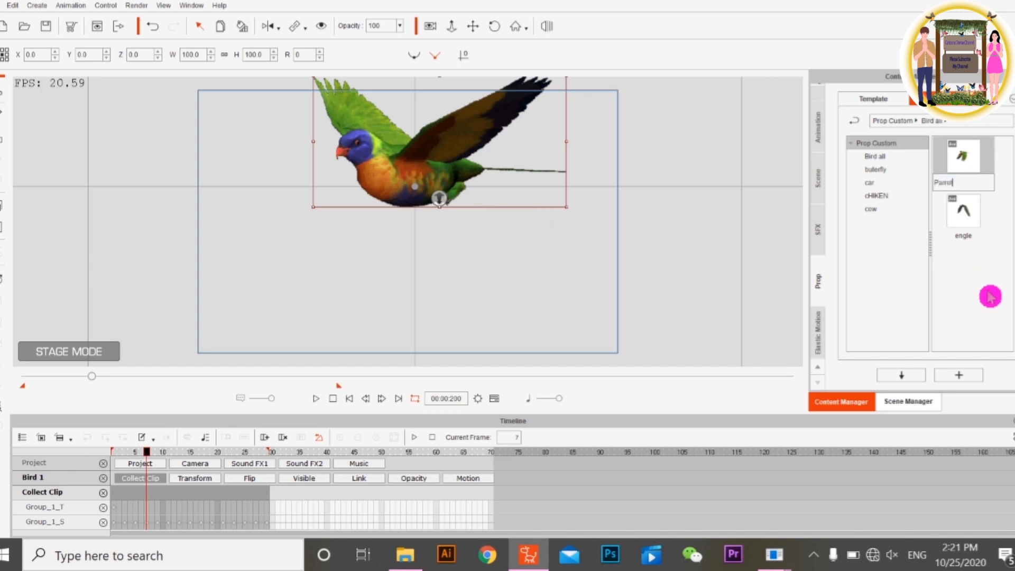
{"action": "key", "text": "Return"}
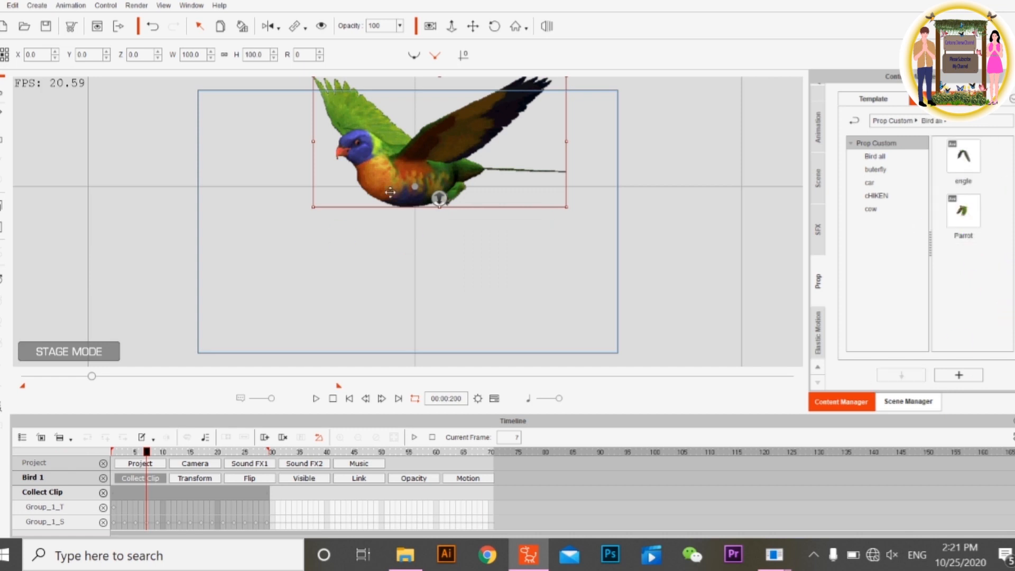
- Test the saved Parrot prop by playing a second instance beside the original from the first frame, and delete that instance
{"action": "left_click", "coordinate": [349, 399]}
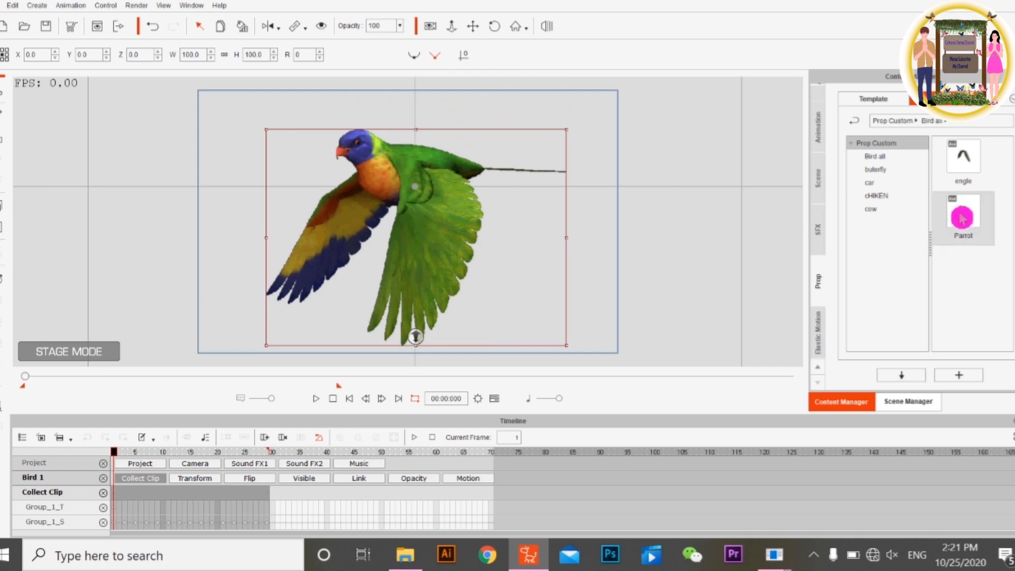
{"action": "left_click_drag", "start_coordinate": [962, 214], "coordinate": [670, 199]}
{"action": "left_click_drag", "start_coordinate": [421, 184], "coordinate": [293, 167]}
{"action": "left_click_drag", "start_coordinate": [666, 179], "coordinate": [578, 179]}
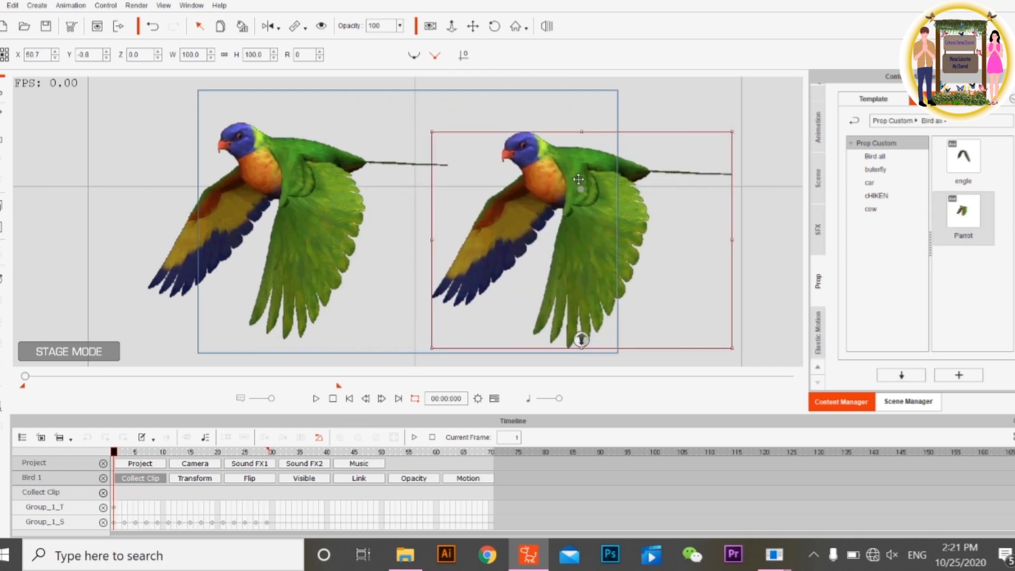
{"action": "left_click", "coordinate": [316, 399]}
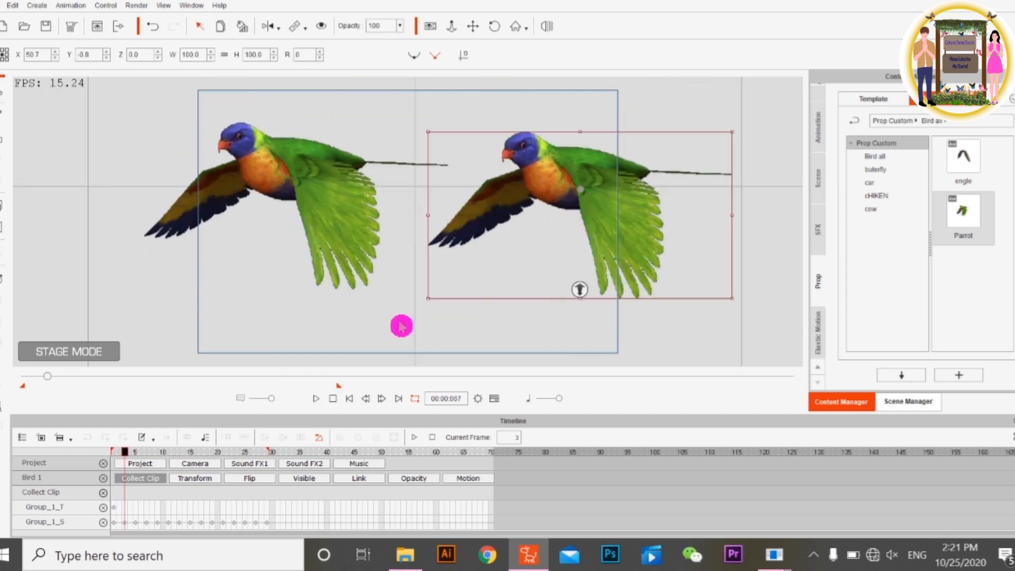
{"action": "key", "text": "Delete"}
{"action": "left_click", "coordinate": [329, 201]}
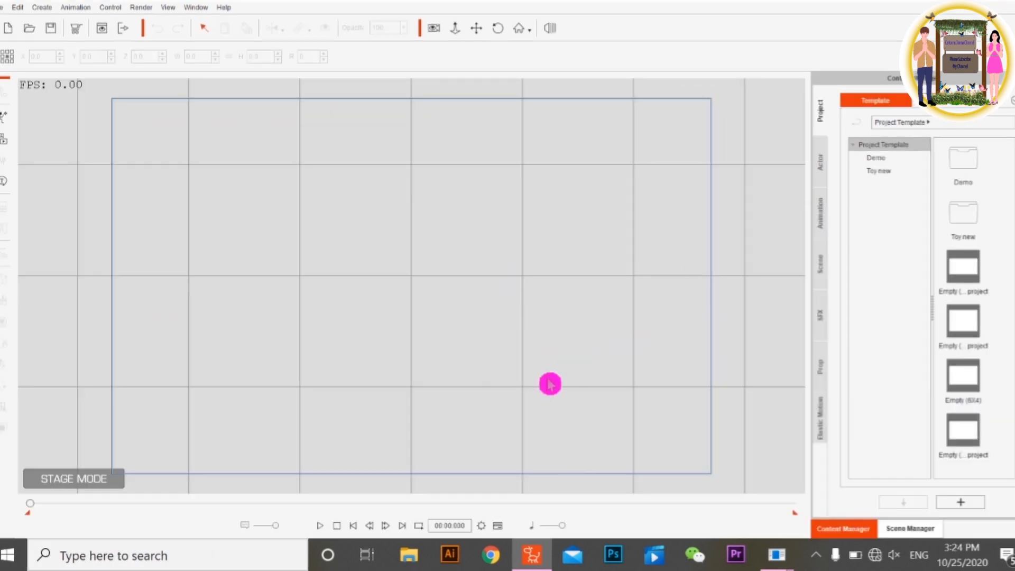
- Import the background image bdea.png from the Desktop's Bird 2 folder onto the empty stage
{"action": "left_click", "coordinate": [4, 143]}
{"action": "left_click", "coordinate": [607, 141]}
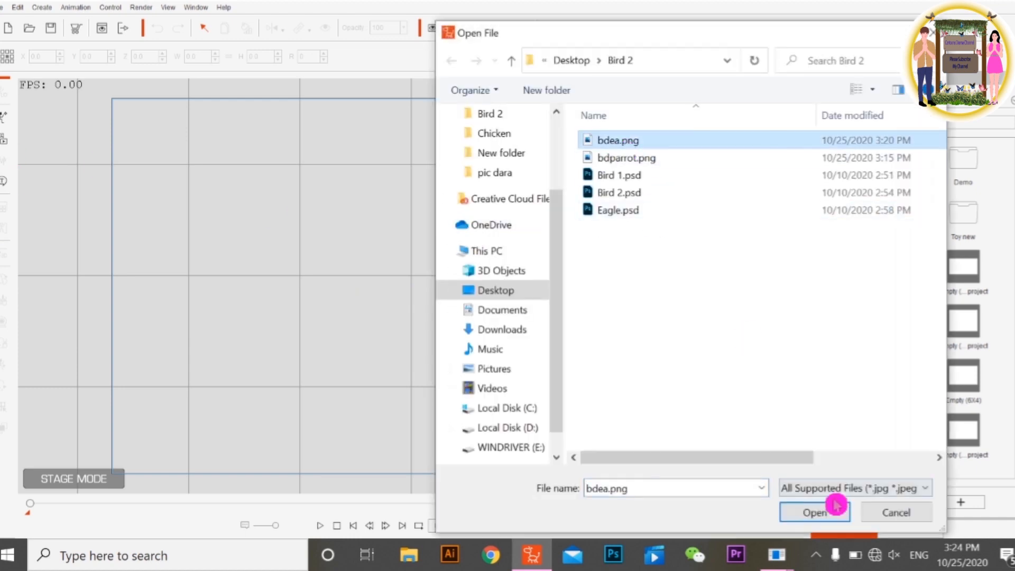
{"action": "left_click", "coordinate": [810, 512]}
{"action": "left_click", "coordinate": [583, 288]}
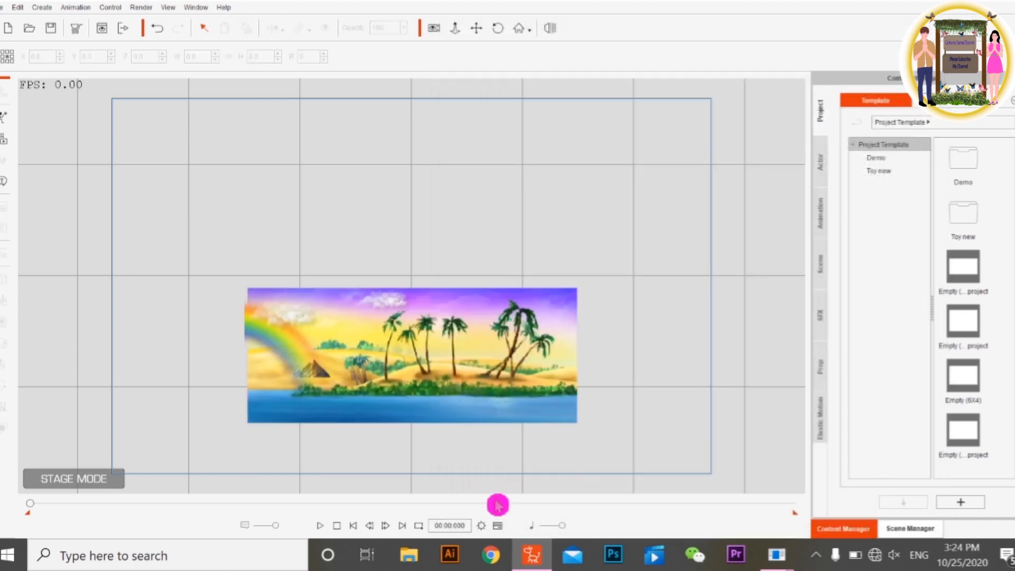
- Show the timeline and enlarge the beach background to about 281.2 wide and 340.7 high so it overfills the camera frame
{"action": "left_click", "coordinate": [497, 525]}
{"action": "left_click", "coordinate": [523, 227]}
{"action": "left_click_drag", "start_coordinate": [528, 221], "coordinate": [693, 82]}
{"action": "left_click_drag", "start_coordinate": [668, 282], "coordinate": [636, 216]}
{"action": "left_click_drag", "start_coordinate": [660, 344], "coordinate": [694, 411]}
{"action": "left_click_drag", "start_coordinate": [652, 158], "coordinate": [670, 281]}
{"action": "left_click_drag", "start_coordinate": [406, 106], "coordinate": [410, 69]}
{"action": "left_click_drag", "start_coordinate": [473, 194], "coordinate": [442, 226]}
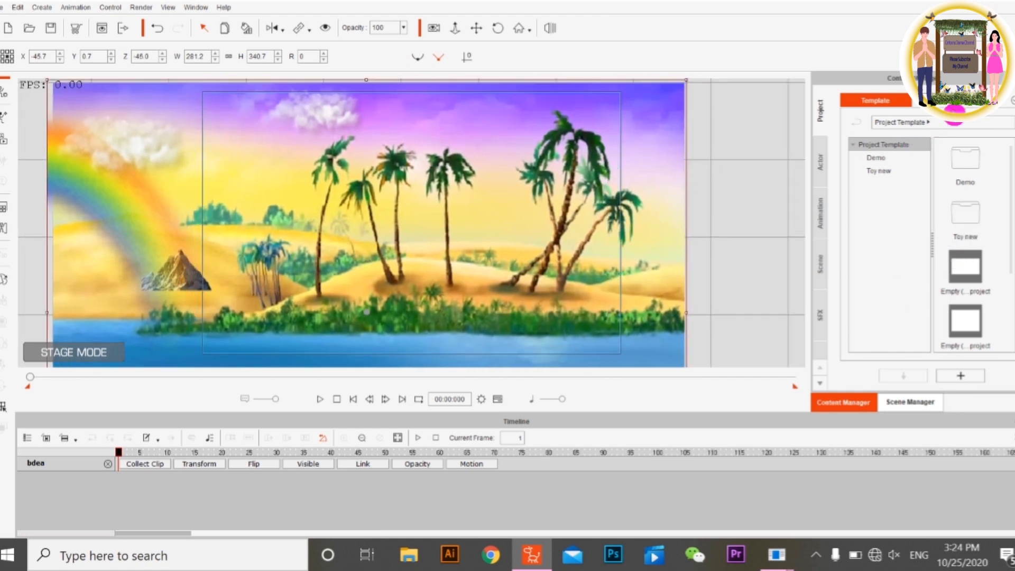
- Place the Parrot prop from the custom Bird all folder at the right edge of the beach background
{"action": "left_click", "coordinate": [825, 319]}
{"action": "left_click", "coordinate": [819, 289]}
{"action": "left_click", "coordinate": [819, 379]}
{"action": "left_click", "coordinate": [819, 289]}
{"action": "left_click", "coordinate": [946, 101]}
{"action": "scroll", "coordinate": [958, 283], "scroll_direction": "down", "scroll_amount": 3}
{"action": "scroll", "coordinate": [963, 233], "scroll_direction": "up", "scroll_amount": 3}
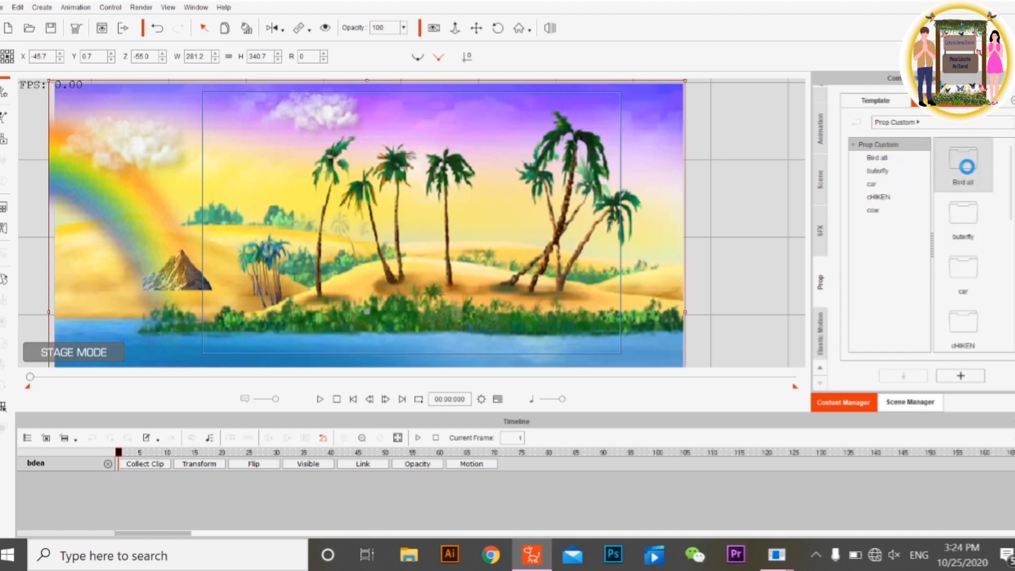
{"action": "double_click", "coordinate": [964, 161]}
{"action": "scroll", "coordinate": [978, 342], "scroll_direction": "down", "scroll_amount": 1}
{"action": "left_click_drag", "start_coordinate": [963, 328], "coordinate": [657, 261]}
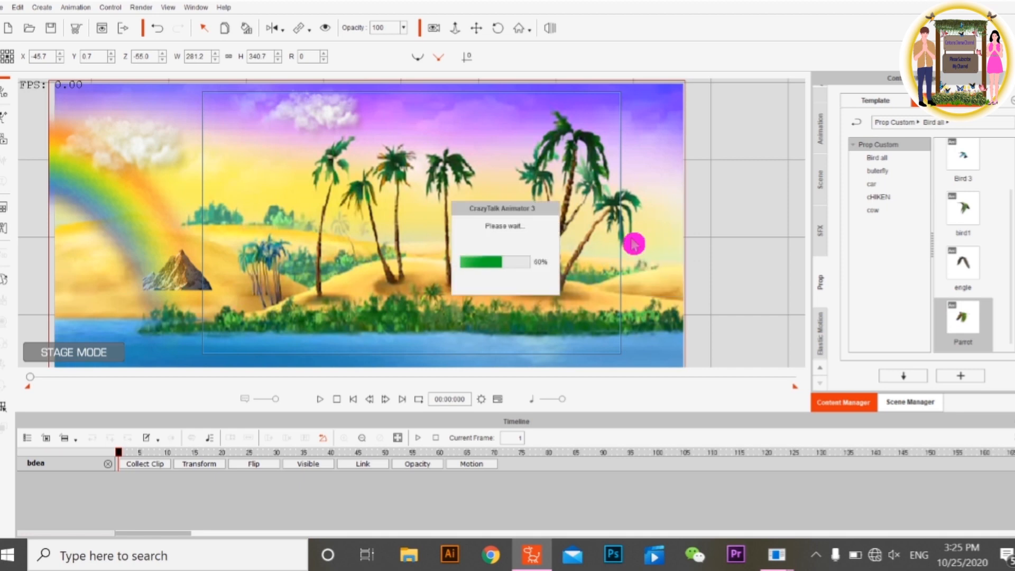
- Apply the slow fly action to the parrot and show its Motion track in the timeline
{"action": "right_click", "coordinate": [667, 241]}
{"action": "mouse_move", "coordinate": [710, 256]}
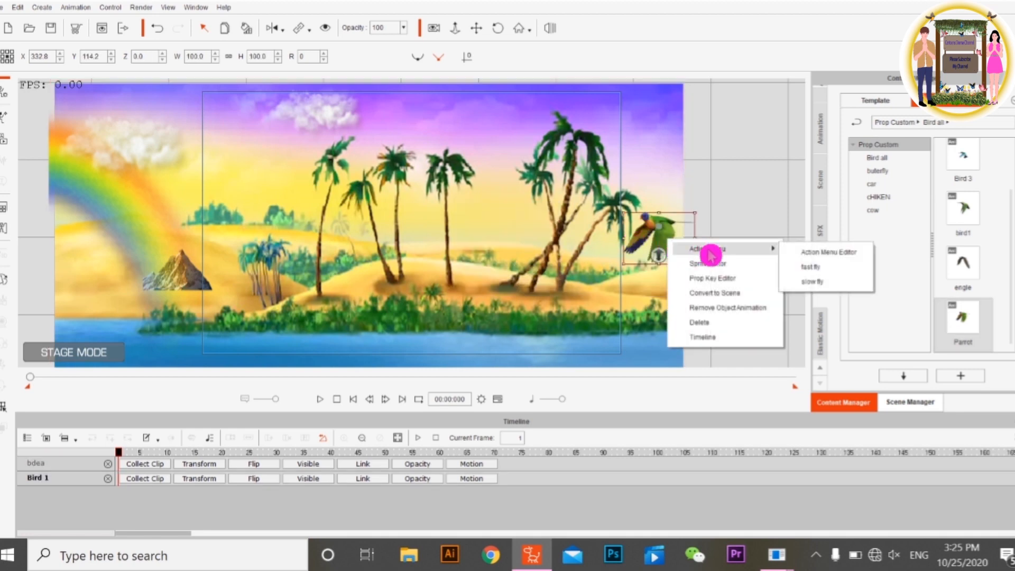
{"action": "left_click", "coordinate": [830, 283]}
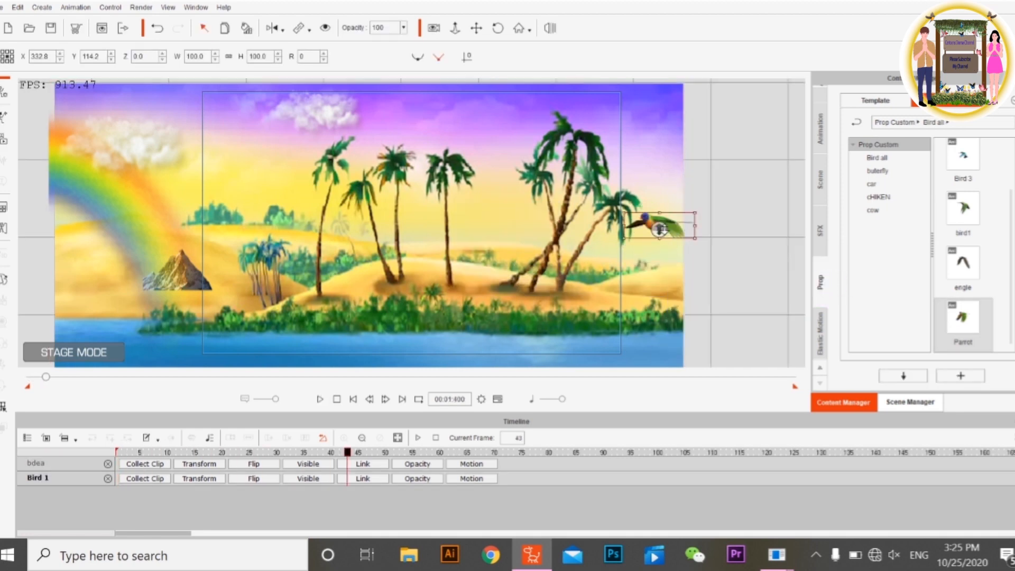
{"action": "left_click", "coordinate": [471, 478]}
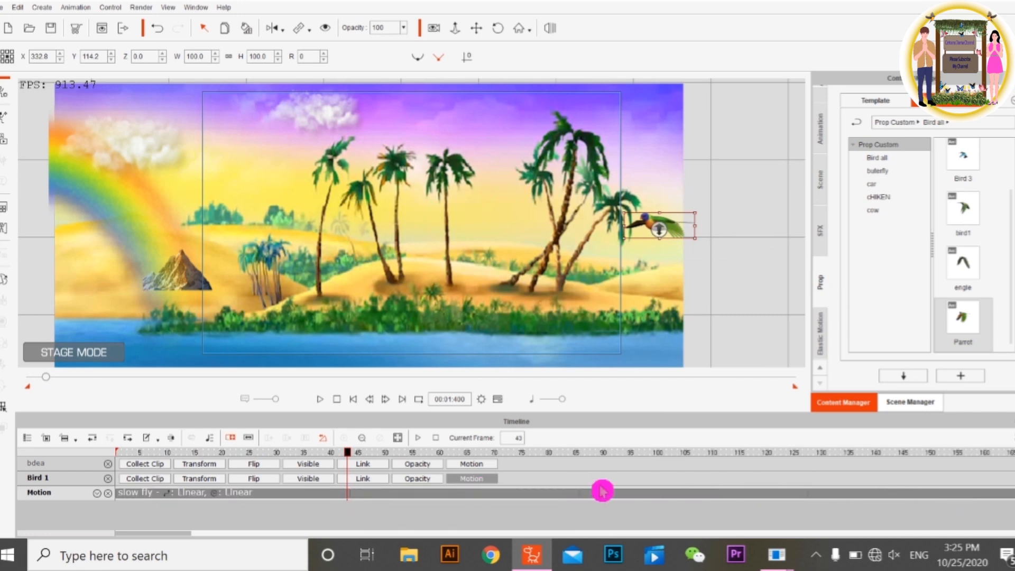
- Extend the parrot's slow fly motion clip to the end of the project, play it and return to the first frame
{"action": "scroll", "coordinate": [589, 492], "scroll_direction": "down", "scroll_amount": 1}
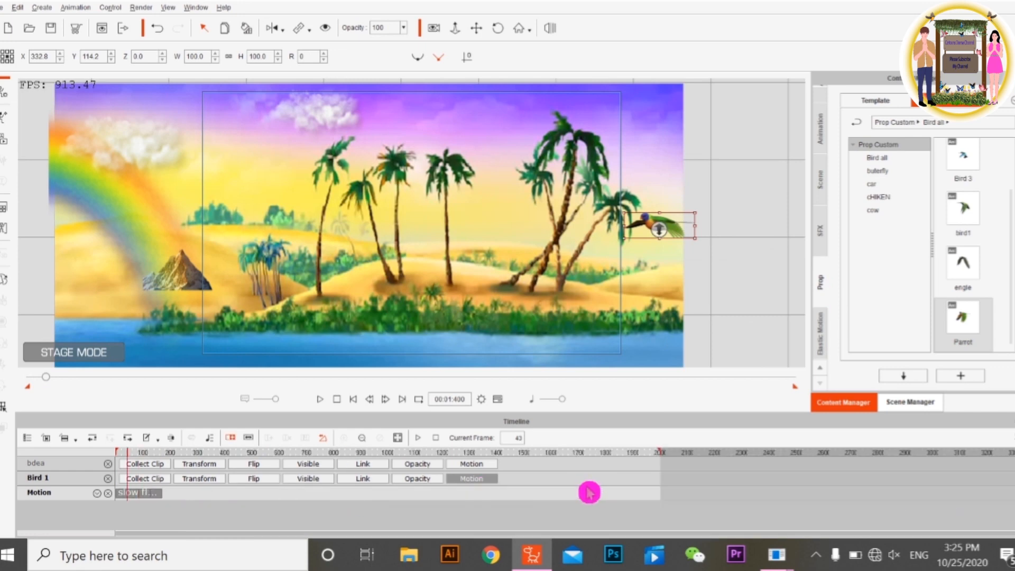
{"action": "left_click", "coordinate": [160, 496]}
{"action": "left_click_drag", "start_coordinate": [166, 499], "coordinate": [660, 500]}
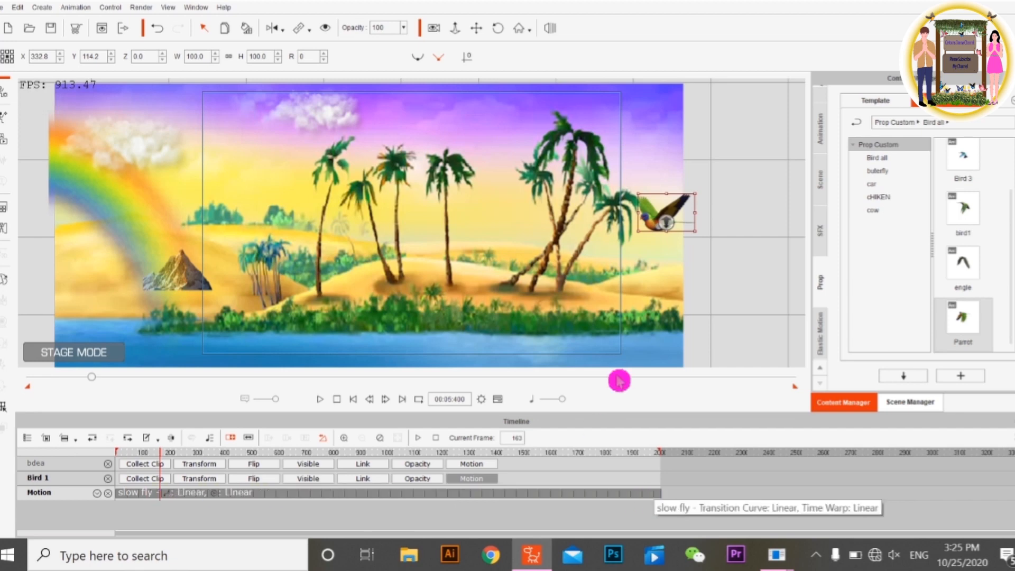
{"action": "left_click", "coordinate": [320, 400]}
{"action": "left_click", "coordinate": [343, 401]}
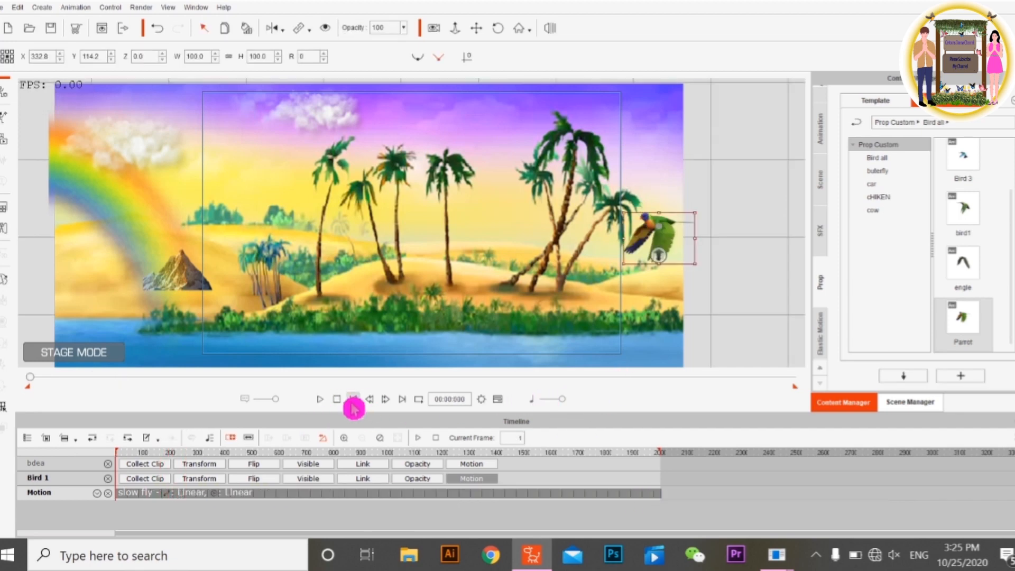
- Place the engle prop in the sky above the parrot and apply its fast fly action
{"action": "left_click_drag", "start_coordinate": [964, 272], "coordinate": [665, 167]}
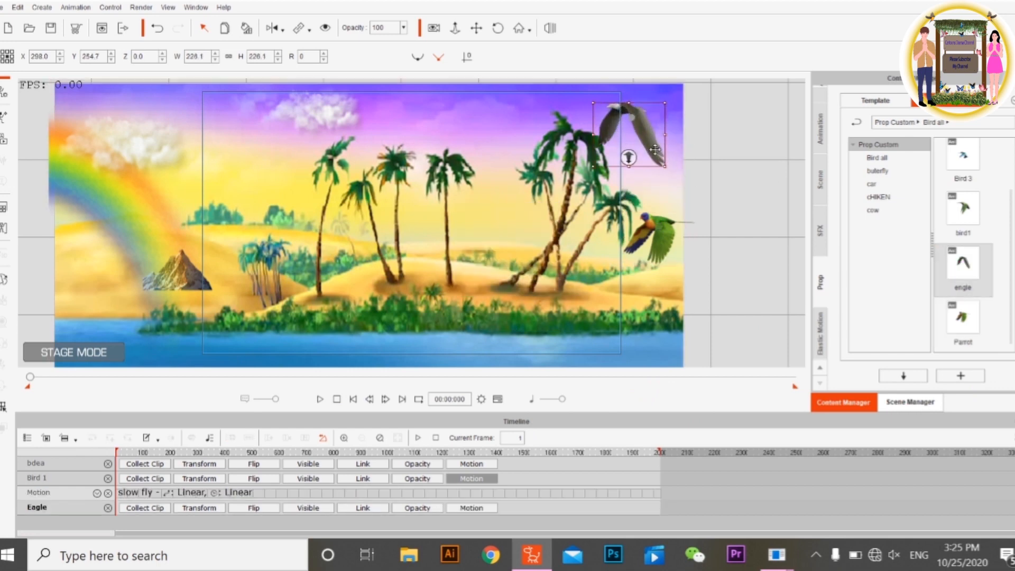
{"action": "right_click", "coordinate": [654, 150]}
{"action": "mouse_move", "coordinate": [689, 160]}
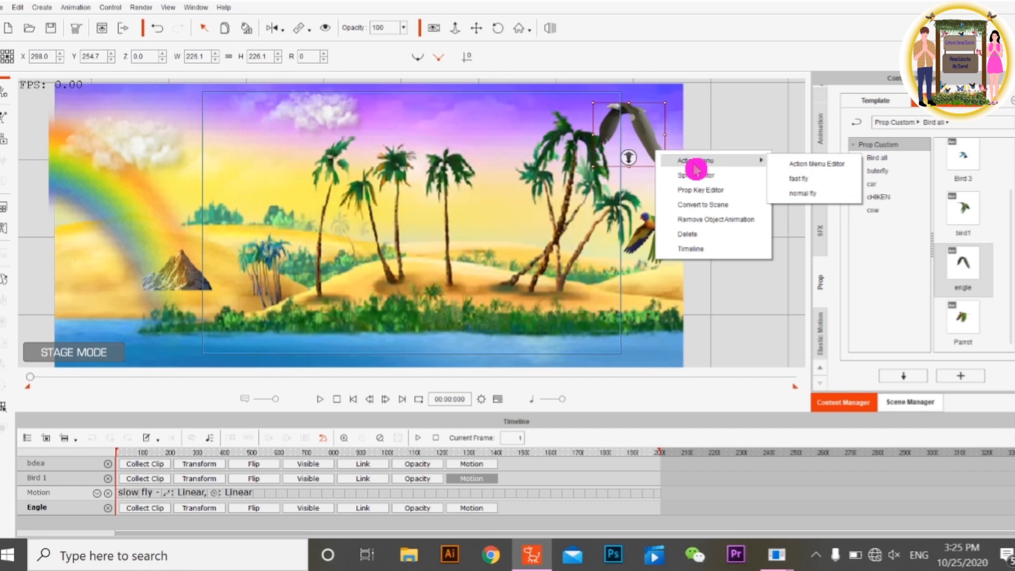
{"action": "left_click", "coordinate": [822, 180]}
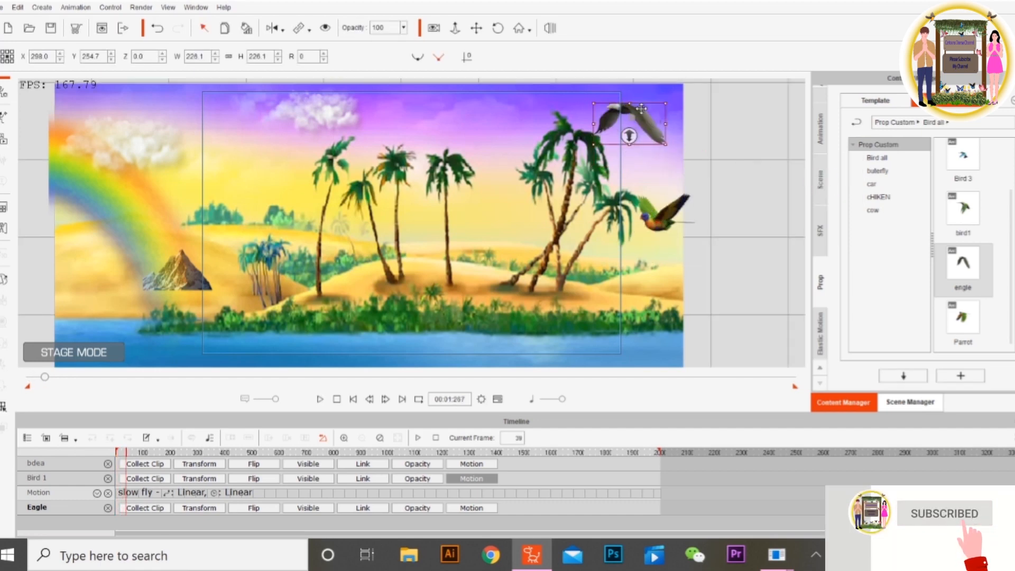
{"action": "left_click_drag", "start_coordinate": [662, 214], "coordinate": [660, 273]}
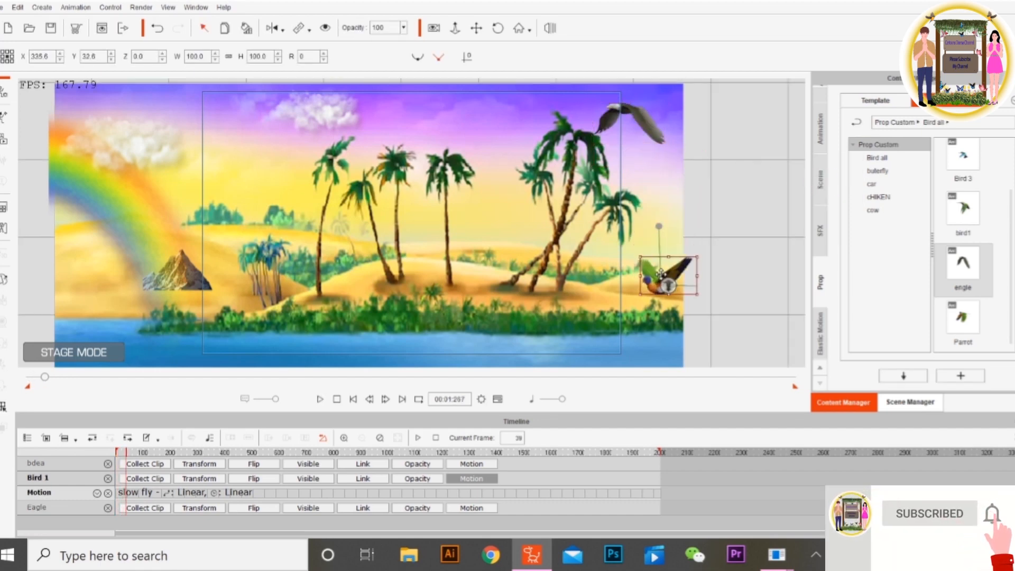
{"action": "right_click", "coordinate": [661, 274]}
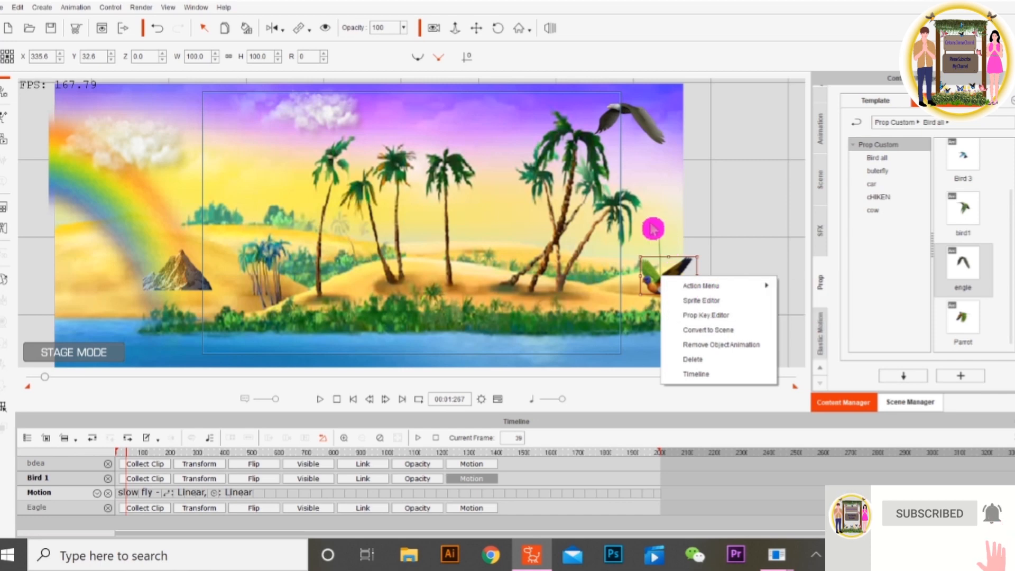
{"action": "left_click", "coordinate": [336, 399]}
- Remove the parrot's object animation and move the bird down to about X 330.7, Y 27.7 at the first frame
{"action": "right_click", "coordinate": [658, 222]}
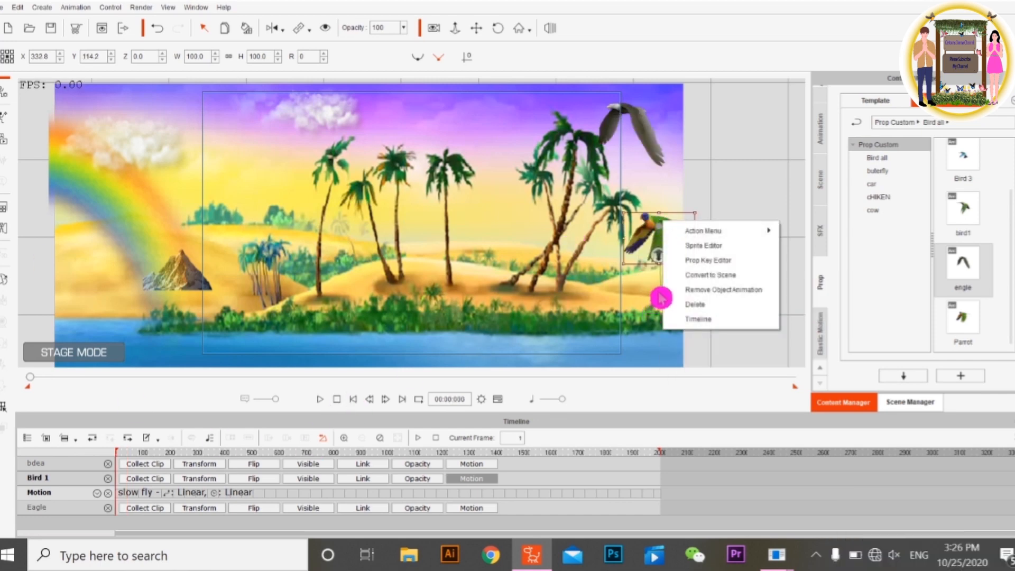
{"action": "left_click", "coordinate": [724, 289]}
{"action": "left_click_drag", "start_coordinate": [665, 230], "coordinate": [664, 298]}
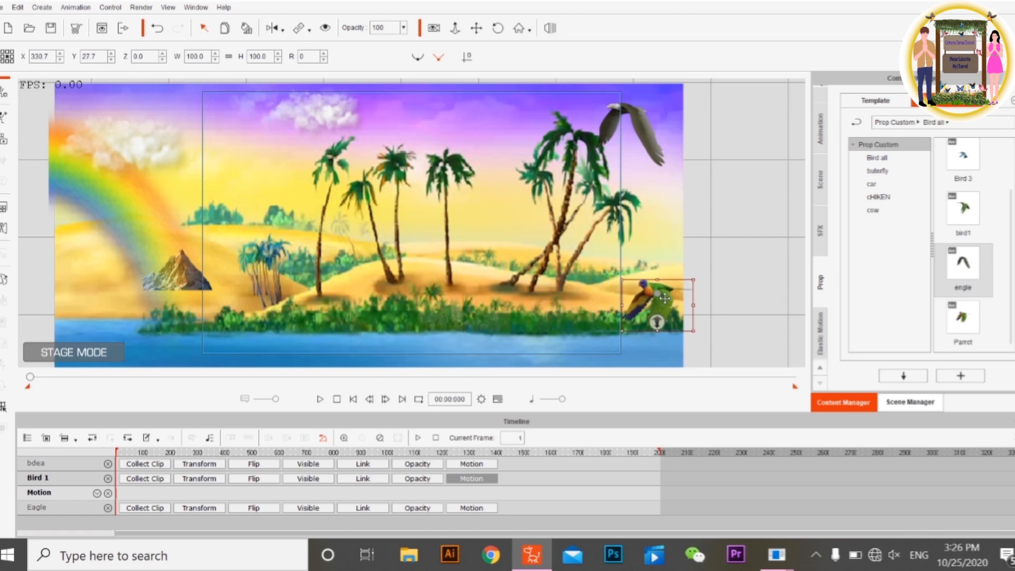
- Apply the fast fly action to the lowered parrot and return to the first frame
{"action": "right_click", "coordinate": [665, 299]}
{"action": "mouse_move", "coordinate": [719, 312]}
{"action": "left_click", "coordinate": [817, 327]}
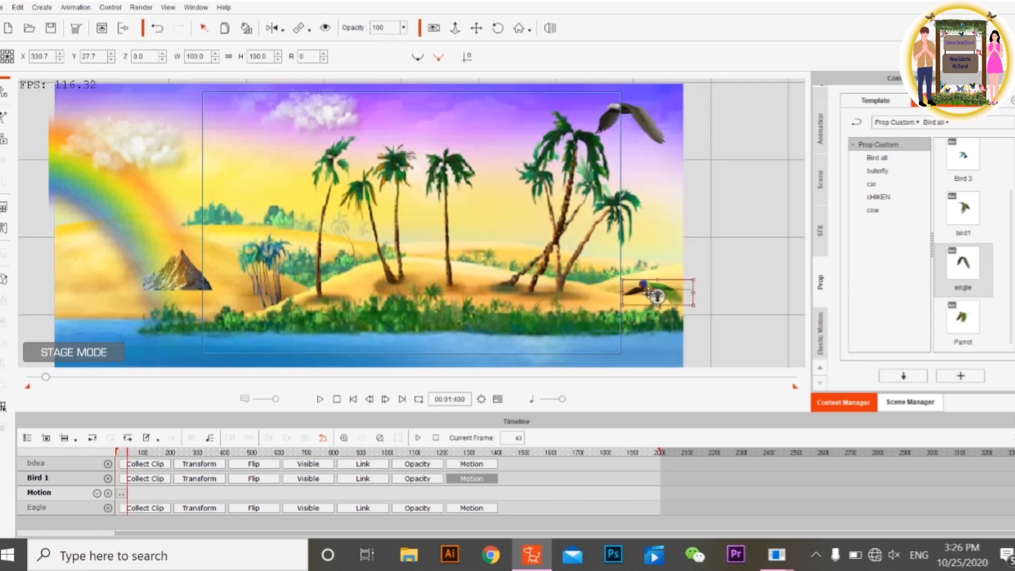
{"action": "left_click", "coordinate": [352, 402]}
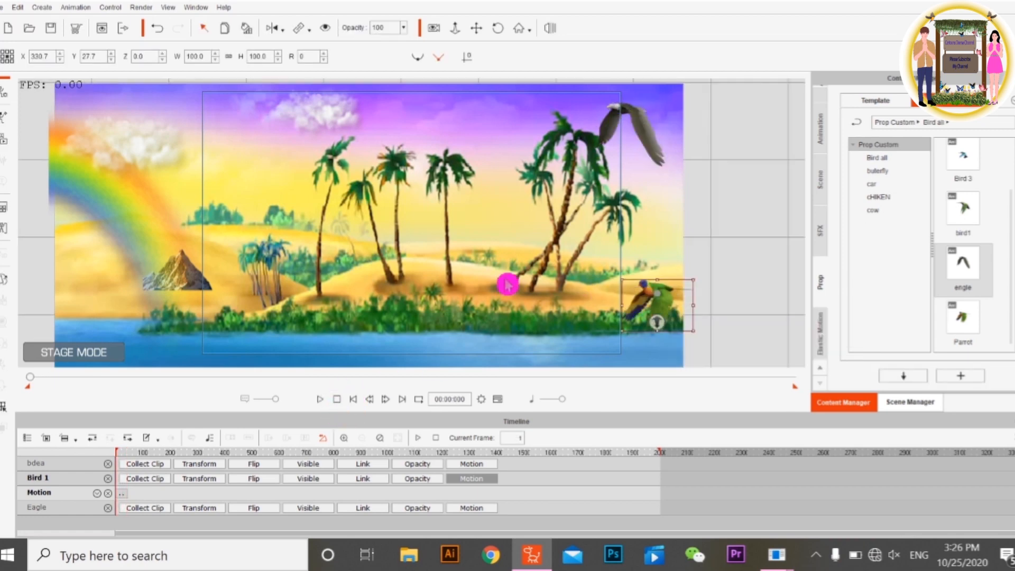
- Duplicate the eagle just below the original and play the scene
{"action": "left_click", "coordinate": [634, 117]}
{"action": "left_click_drag", "start_coordinate": [639, 131], "coordinate": [644, 200]}
{"action": "right_click", "coordinate": [650, 200]}
{"action": "left_click", "coordinate": [640, 131]}
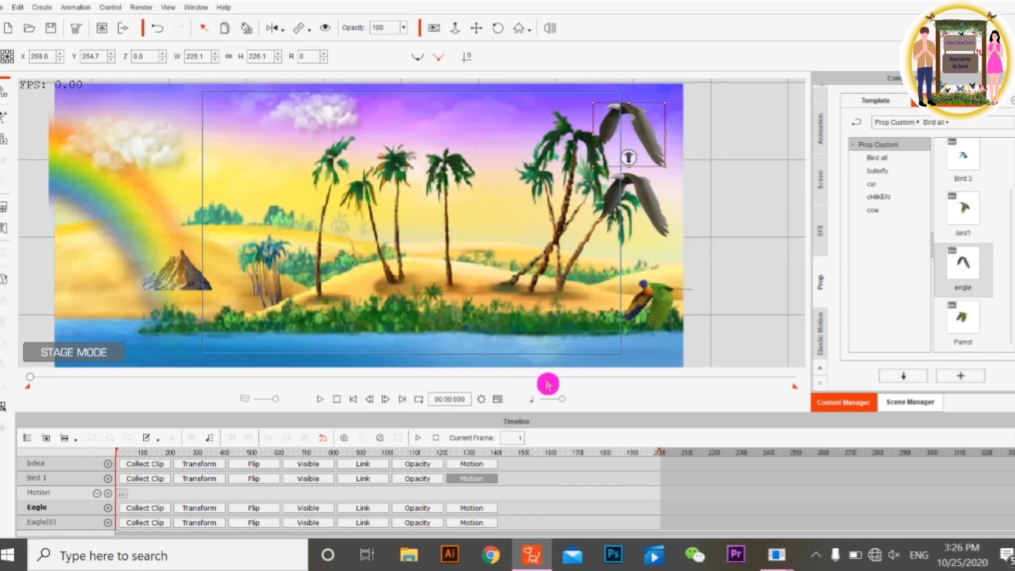
{"action": "left_click", "coordinate": [320, 401]}
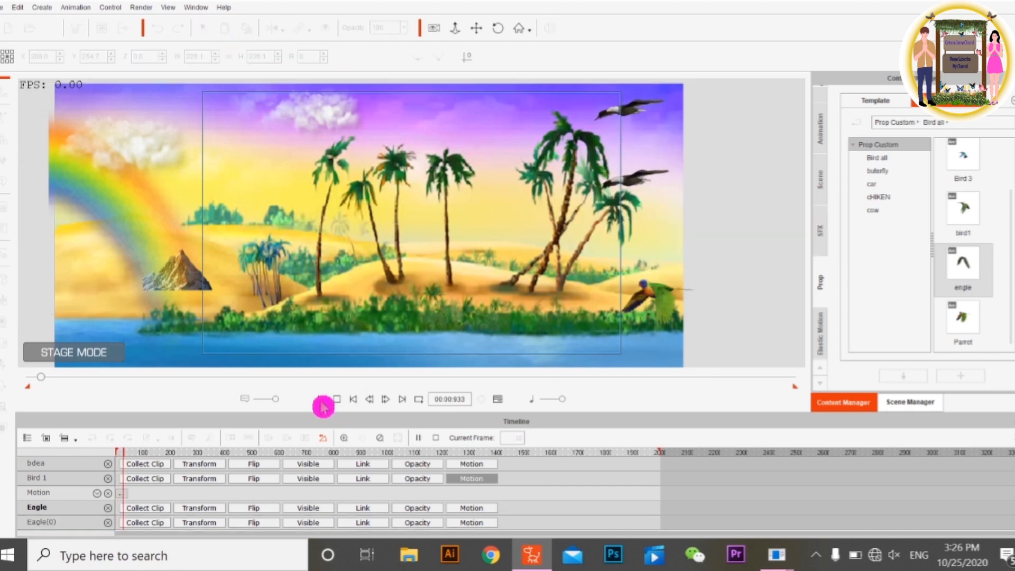
- Return to the first frame and apply the normal fly action to the duplicated lower eagle
{"action": "left_click", "coordinate": [351, 402]}
{"action": "right_click", "coordinate": [648, 195]}
{"action": "mouse_move", "coordinate": [708, 203]}
{"action": "left_click", "coordinate": [813, 233]}
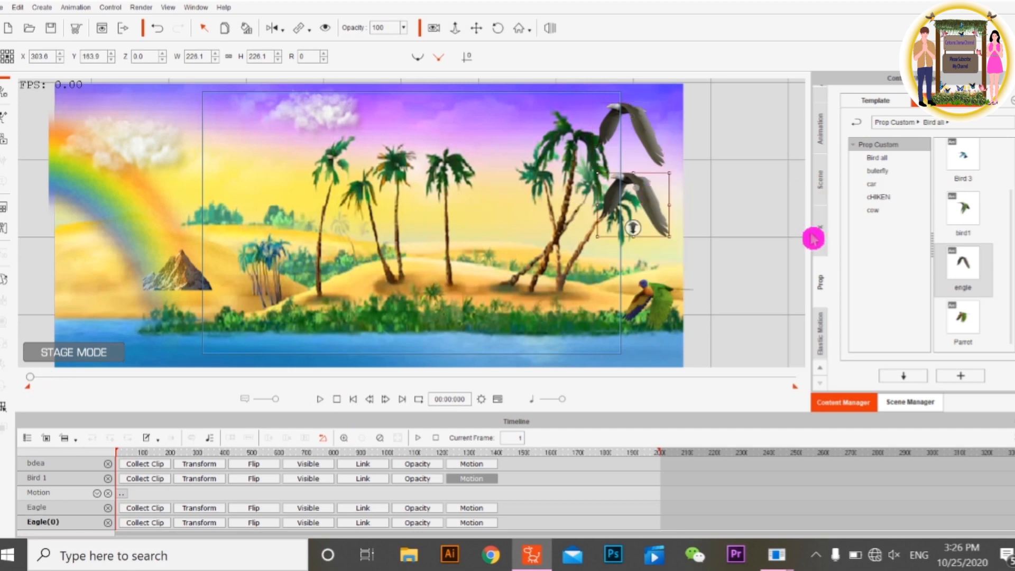
- At the first frame, enlarge the lower eagle to about 318.0 and shrink the upper eagle to about 147.7
{"action": "left_click", "coordinate": [355, 399]}
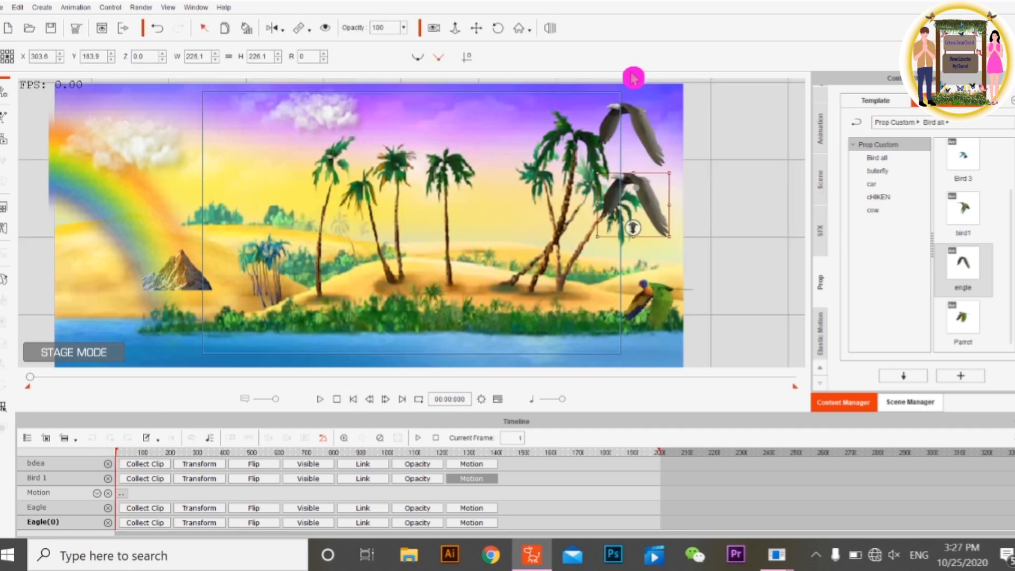
{"action": "left_click", "coordinate": [641, 133]}
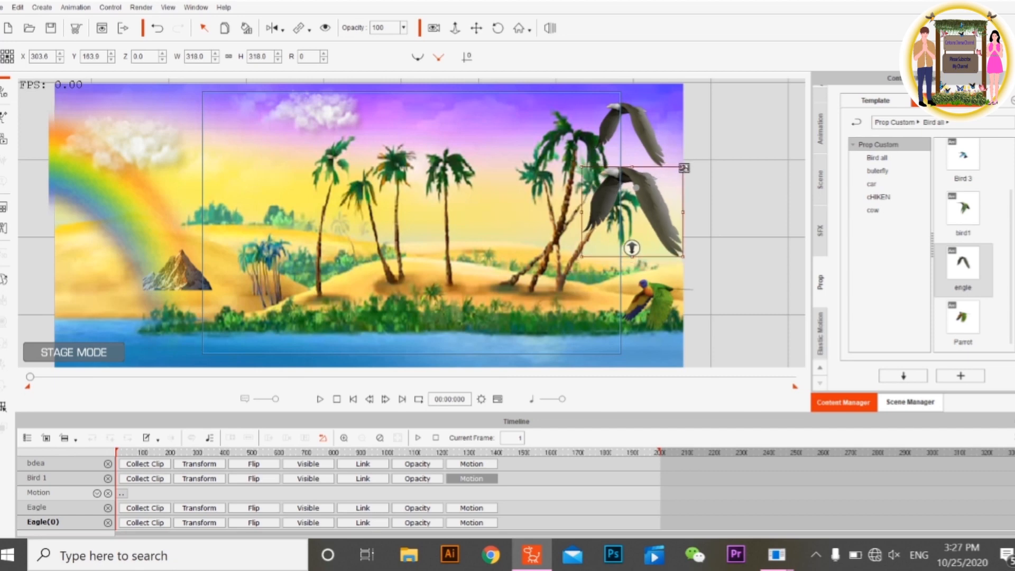
{"action": "left_click_drag", "start_coordinate": [652, 105], "coordinate": [656, 108]}
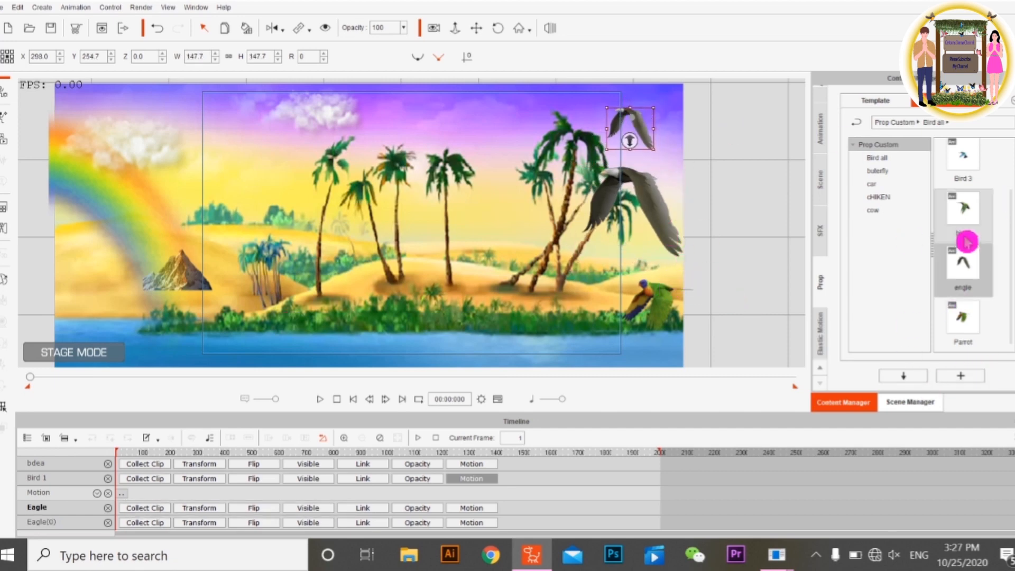
- Place the Blue butterfly prop at the water's edge near X -218.1, Y -22.6, scaled to about 169.0
{"action": "left_click", "coordinate": [820, 334]}
{"action": "left_click", "coordinate": [820, 285]}
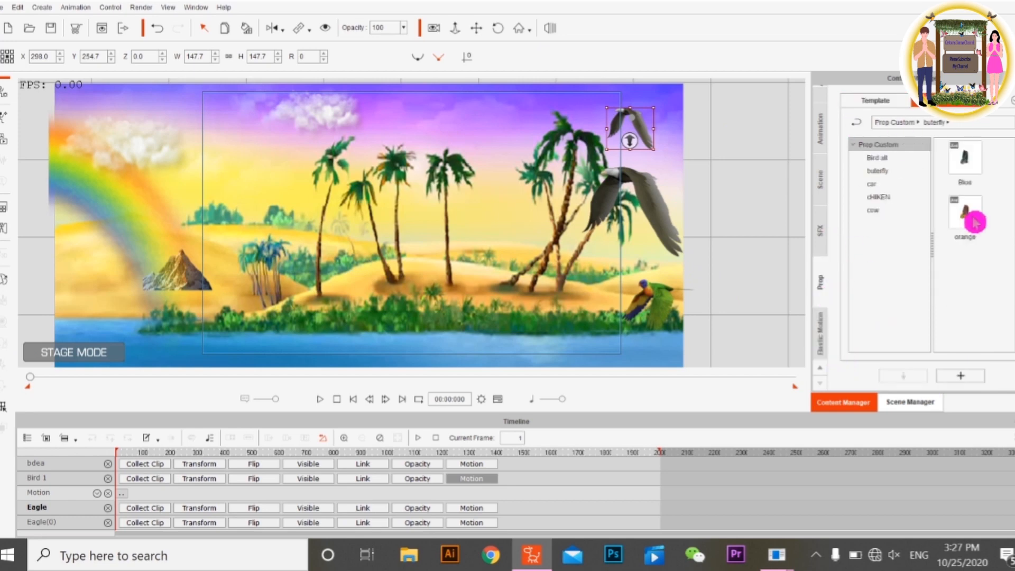
{"action": "left_click_drag", "start_coordinate": [967, 158], "coordinate": [241, 288]}
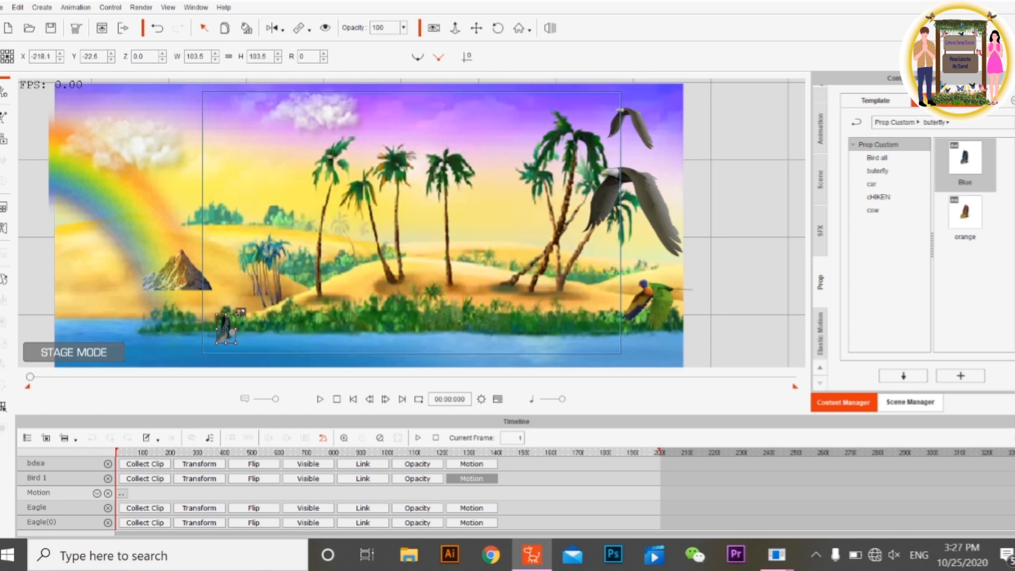
- Add the orange butterfly prop and position it beside the blue one at about X -142.9, Y -32.5
{"action": "left_click_drag", "start_coordinate": [965, 212], "coordinate": [254, 306]}
{"action": "right_click", "coordinate": [249, 305]}
{"action": "left_click", "coordinate": [261, 293]}
{"action": "left_click_drag", "start_coordinate": [254, 315], "coordinate": [292, 325]}
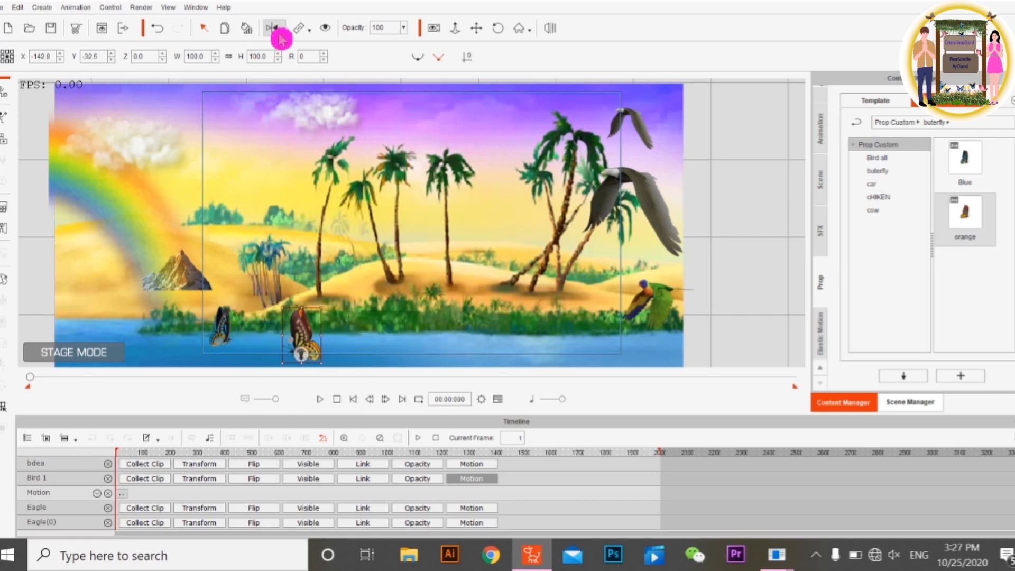
- Shrink the orange butterfly to about 76.3 near X -152.8, Y -18.5 and apply its slow fly action
{"action": "right_click", "coordinate": [298, 324]}
{"action": "mouse_move", "coordinate": [351, 338]}
{"action": "left_click", "coordinate": [466, 374]}
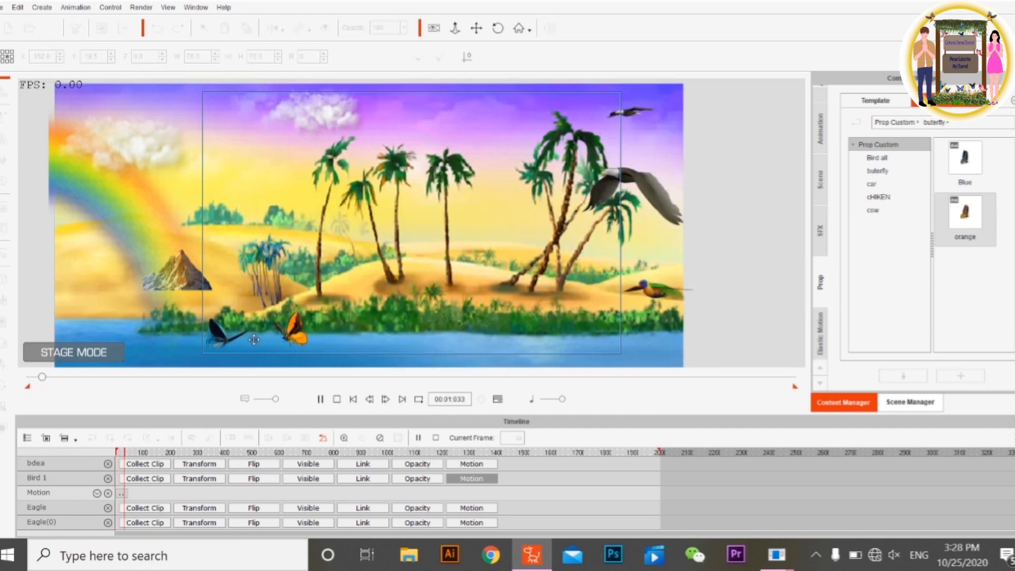
- Apply the bleu buterfly action to the blue butterfly from the first frame, then return to the first frame
{"action": "left_click", "coordinate": [353, 399]}
{"action": "left_click", "coordinate": [222, 339]}
{"action": "right_click", "coordinate": [226, 326]}
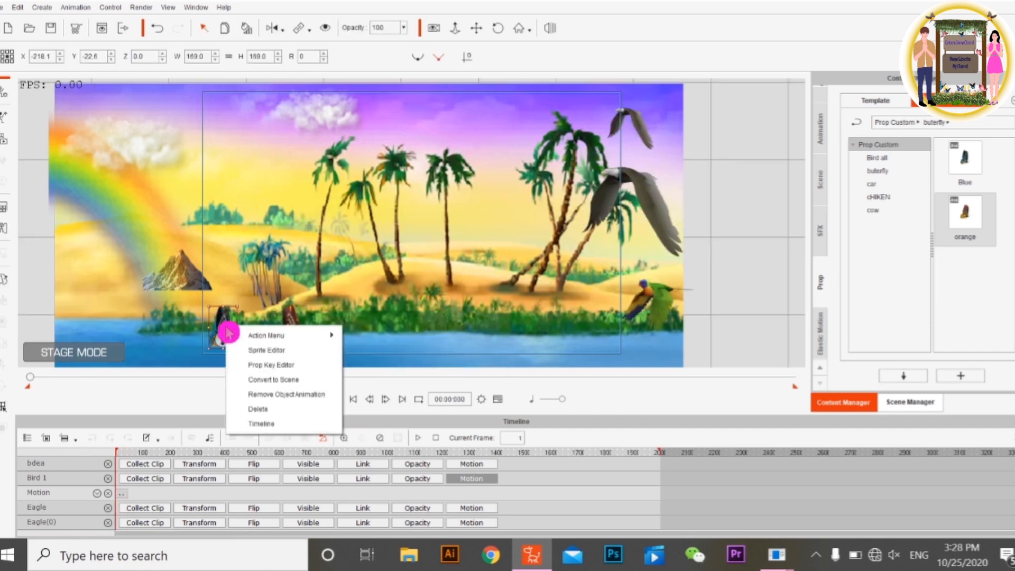
{"action": "mouse_move", "coordinate": [317, 335]}
{"action": "left_click", "coordinate": [417, 357]}
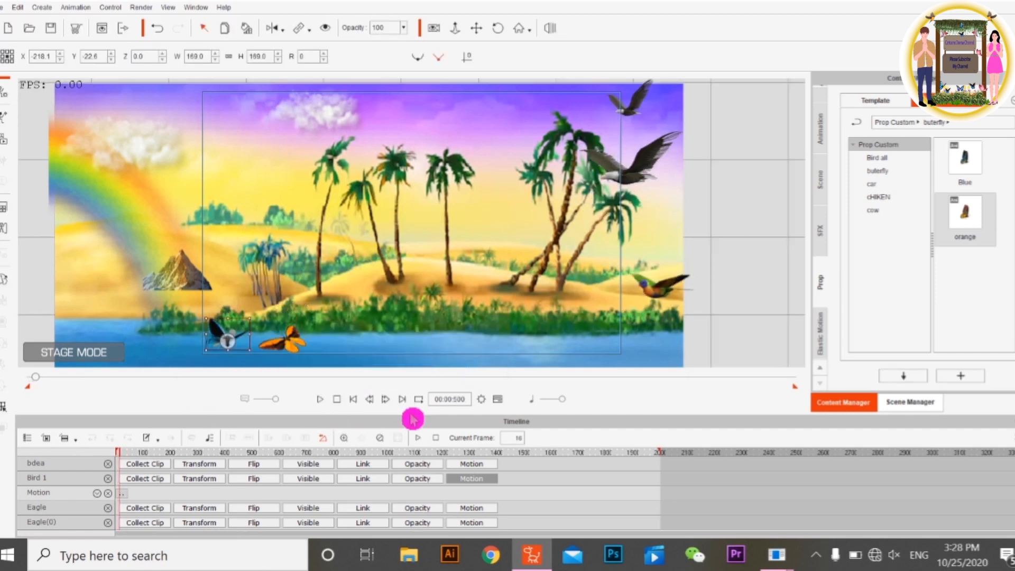
{"action": "left_click", "coordinate": [354, 401]}
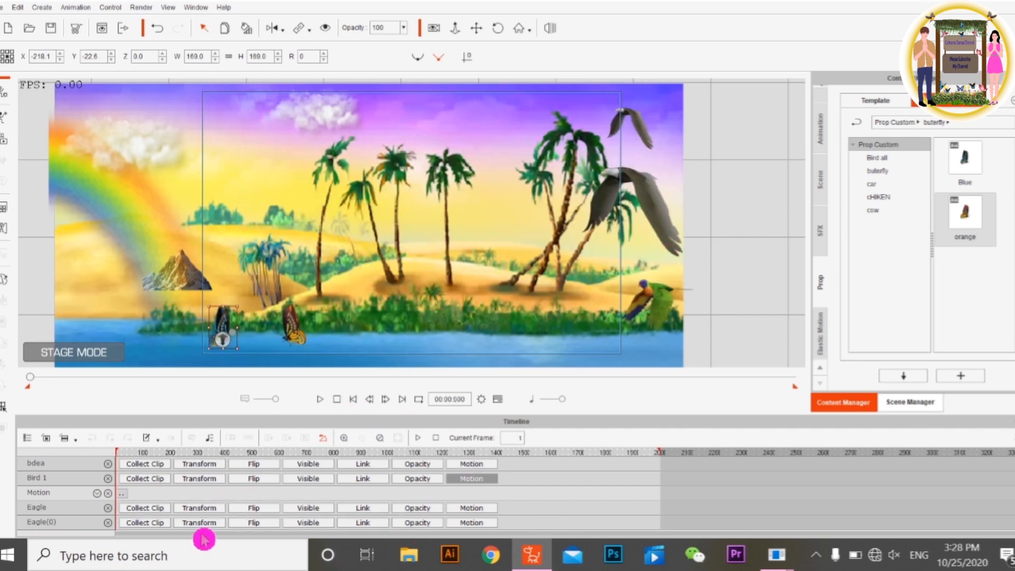
- Apply the slow fly action to the parrot at the first frame
{"action": "left_click", "coordinate": [472, 479]}
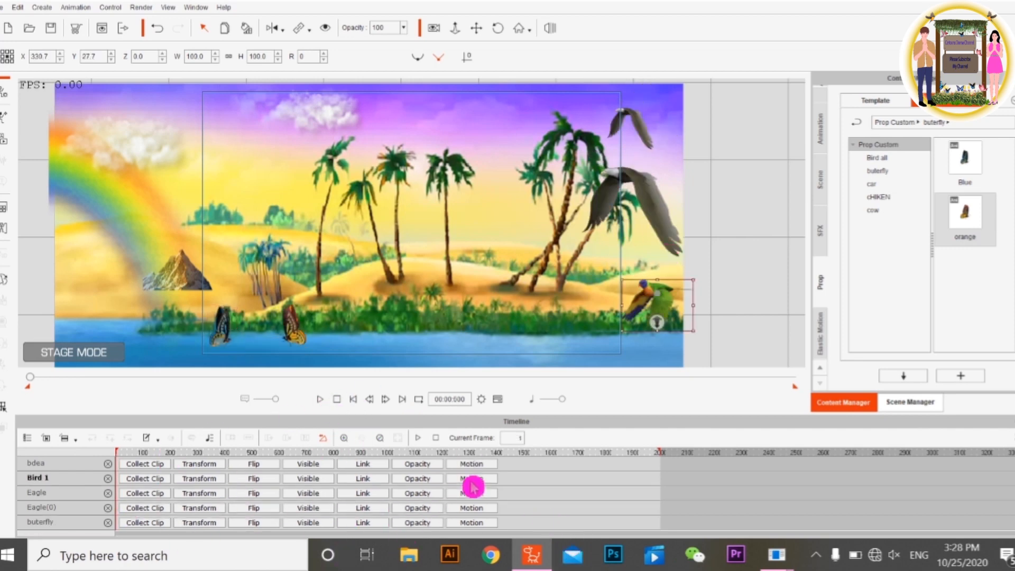
{"action": "right_click", "coordinate": [665, 302]}
{"action": "mouse_move", "coordinate": [708, 310]}
{"action": "left_click", "coordinate": [838, 344]}
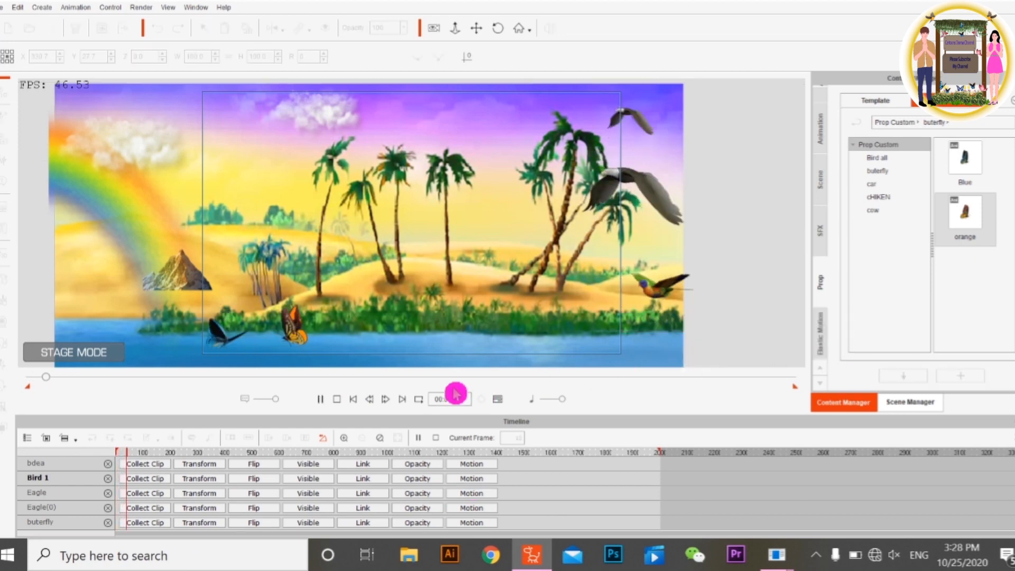
- Show the motion tracks of Bird 1 and Eagle and extend their fly clips to the project end near frame 2000
{"action": "left_click", "coordinate": [476, 479]}
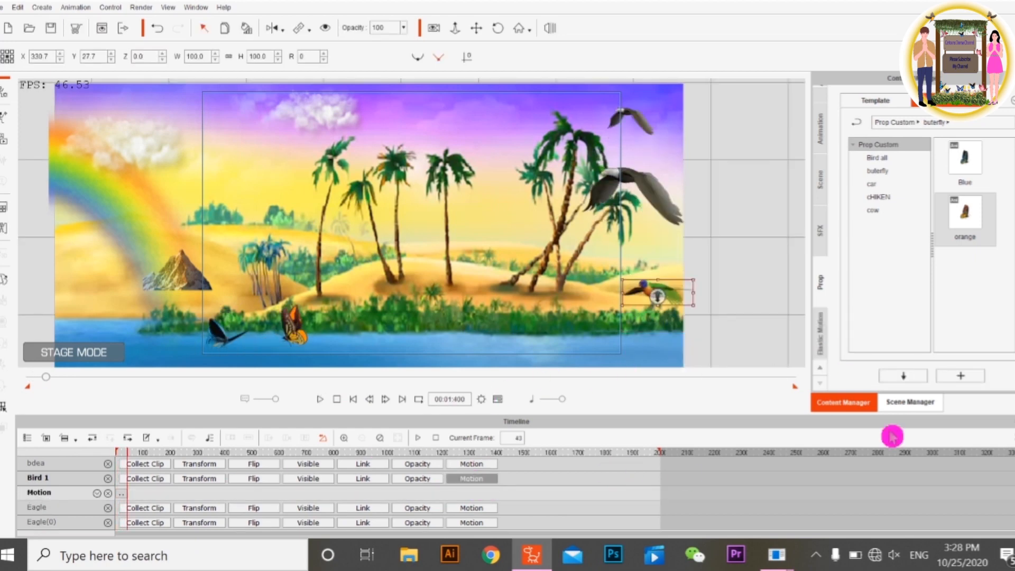
{"action": "left_click", "coordinate": [126, 495]}
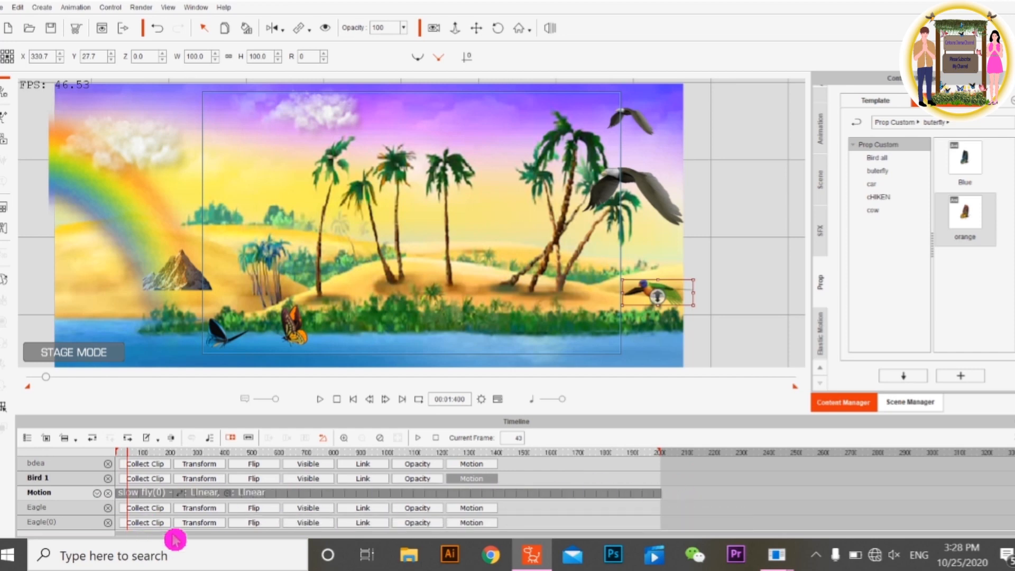
{"action": "left_click", "coordinate": [484, 510]}
{"action": "left_click", "coordinate": [649, 522]}
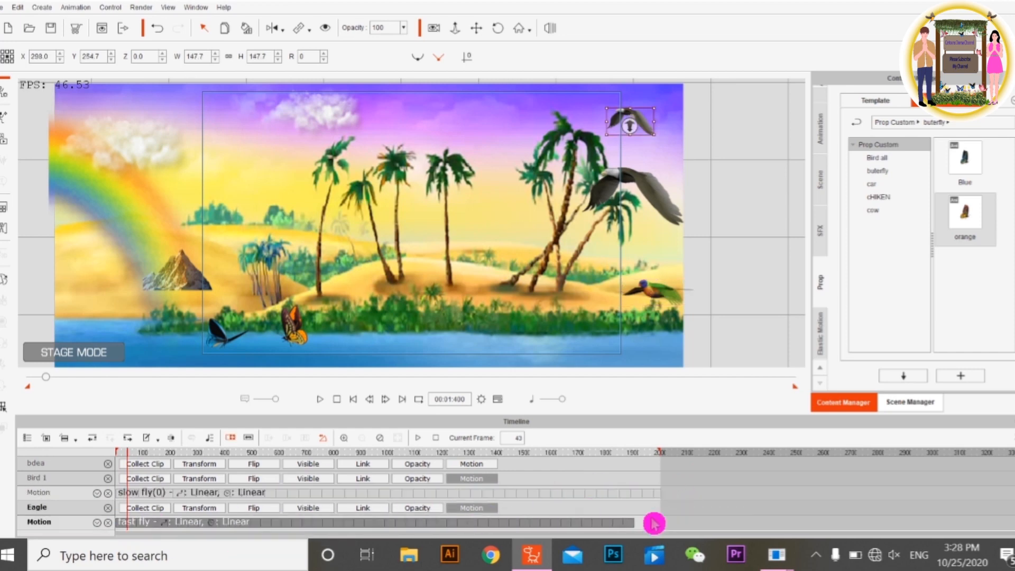
- Show the motion track of Eagle(0) and extend its fly clip to the project end near frame 2000
{"action": "scroll", "coordinate": [465, 529], "scroll_direction": "down", "scroll_amount": 1}
{"action": "left_click", "coordinate": [475, 524]}
{"action": "scroll", "coordinate": [417, 518], "scroll_direction": "down", "scroll_amount": 2}
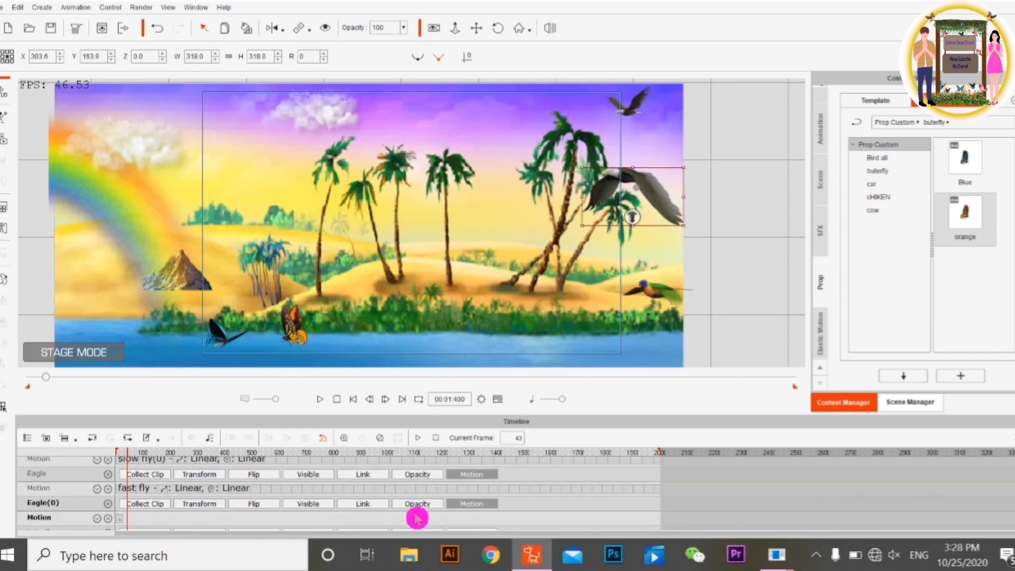
{"action": "scroll", "coordinate": [664, 506], "scroll_direction": "down", "scroll_amount": 1}
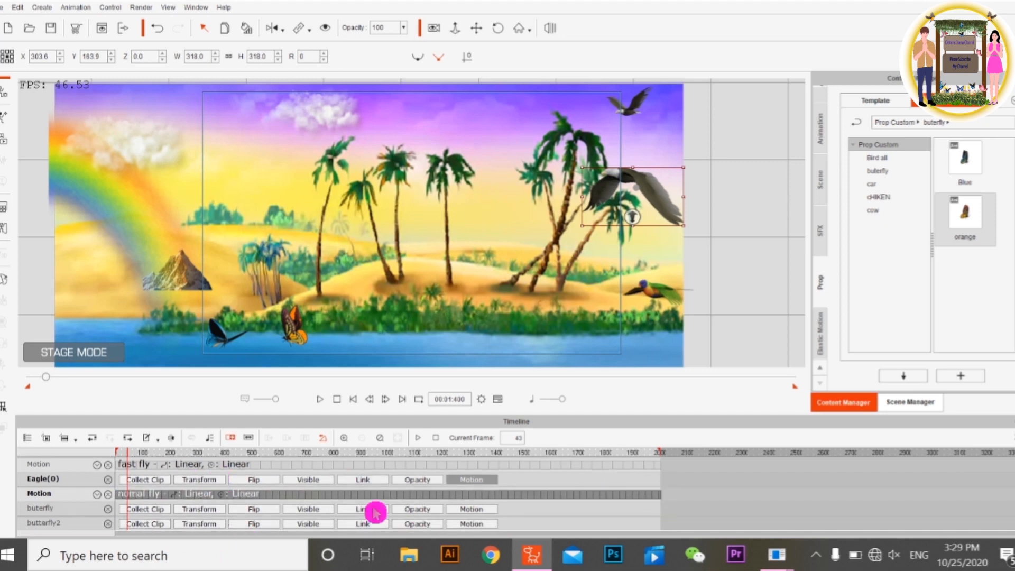
- Show both butterflies' motion tracks and extend their clips to the project end near frame 2000
{"action": "left_click", "coordinate": [471, 510]}
{"action": "left_click_drag", "start_coordinate": [129, 531], "coordinate": [661, 534]}
{"action": "scroll", "coordinate": [537, 525], "scroll_direction": "down", "scroll_amount": 1}
{"action": "left_click", "coordinate": [473, 525]}
{"action": "scroll", "coordinate": [455, 510], "scroll_direction": "down", "scroll_amount": 1}
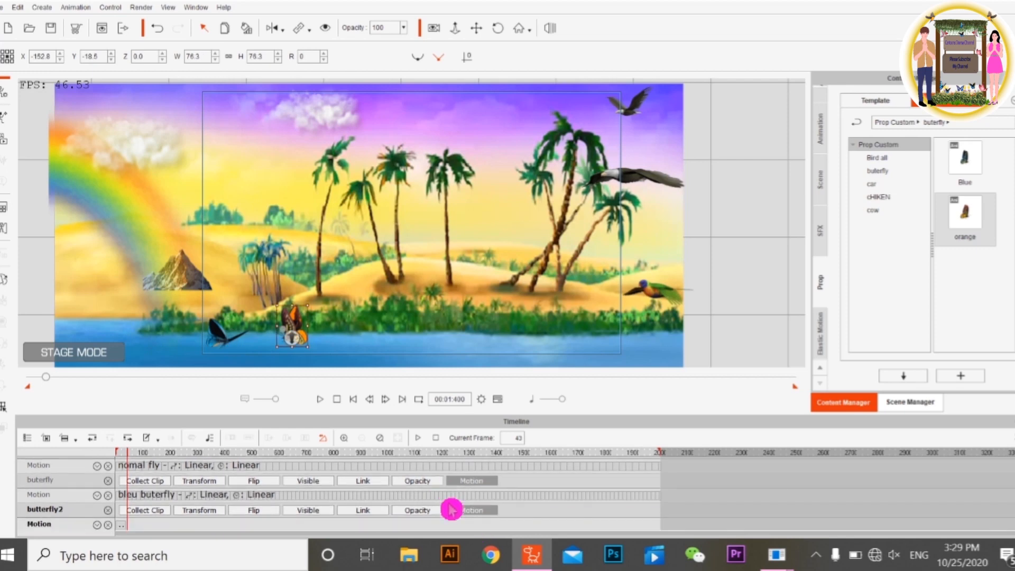
{"action": "left_click_drag", "start_coordinate": [126, 526], "coordinate": [661, 526]}
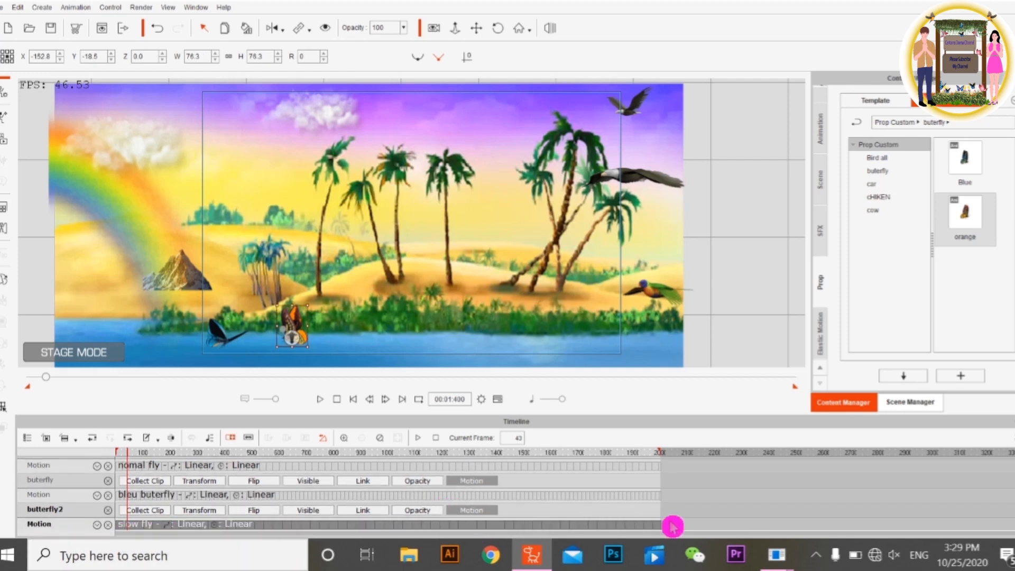
- Return to the first frame, select the blue butterfly and play the scene to check the looped wing motions
{"action": "left_click", "coordinate": [336, 399]}
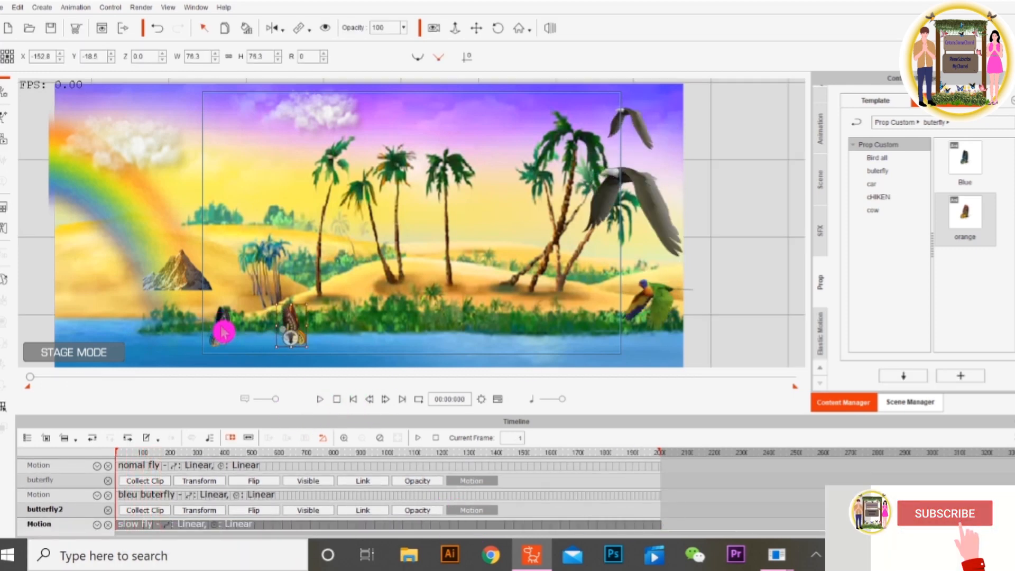
{"action": "left_click", "coordinate": [223, 332]}
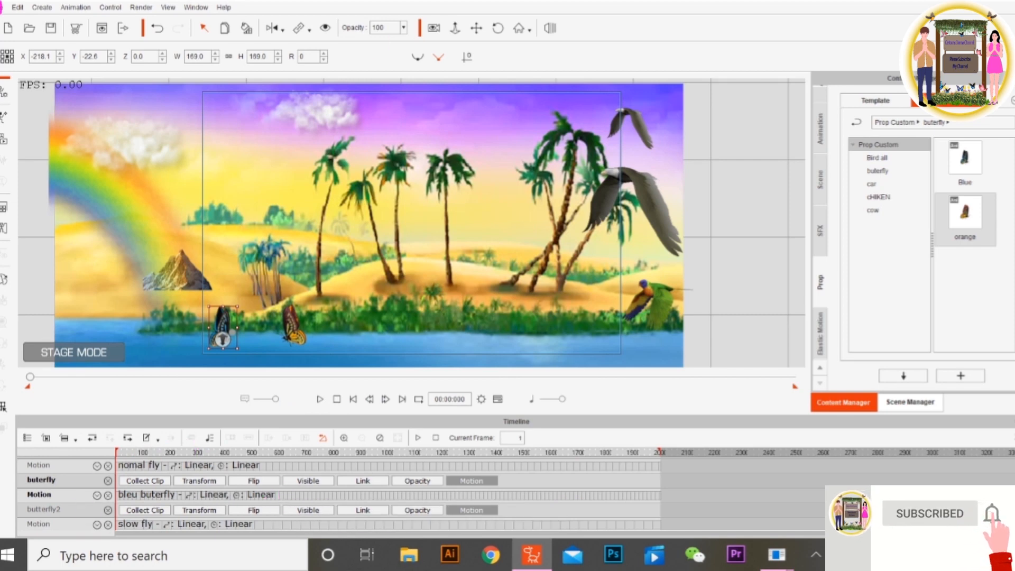
{"action": "left_click", "coordinate": [323, 400]}
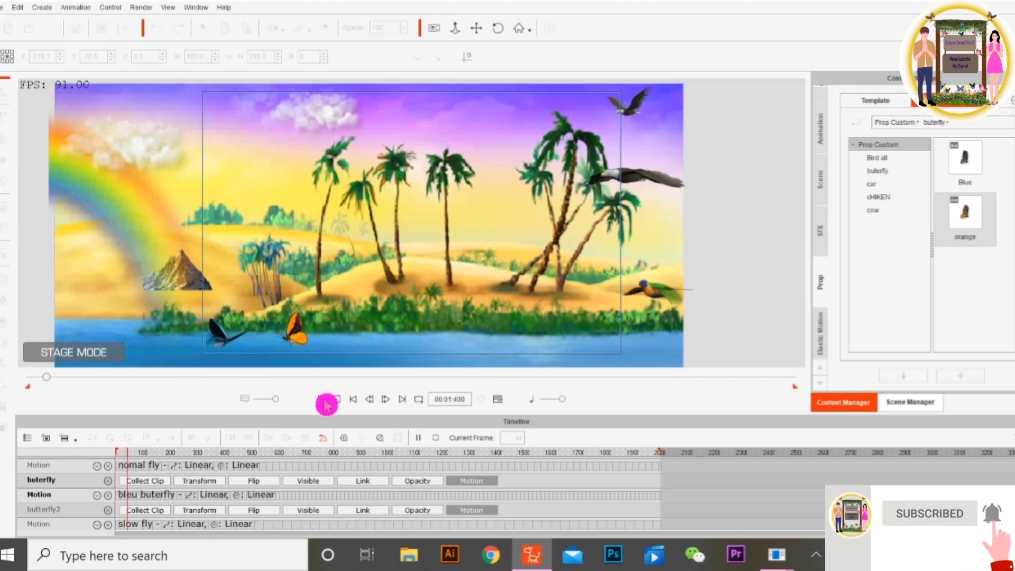
- Delete the blue butterfly's motion clip and apply the blue slow fly action from the first frame, extended to the project end
{"action": "left_click", "coordinate": [330, 497]}
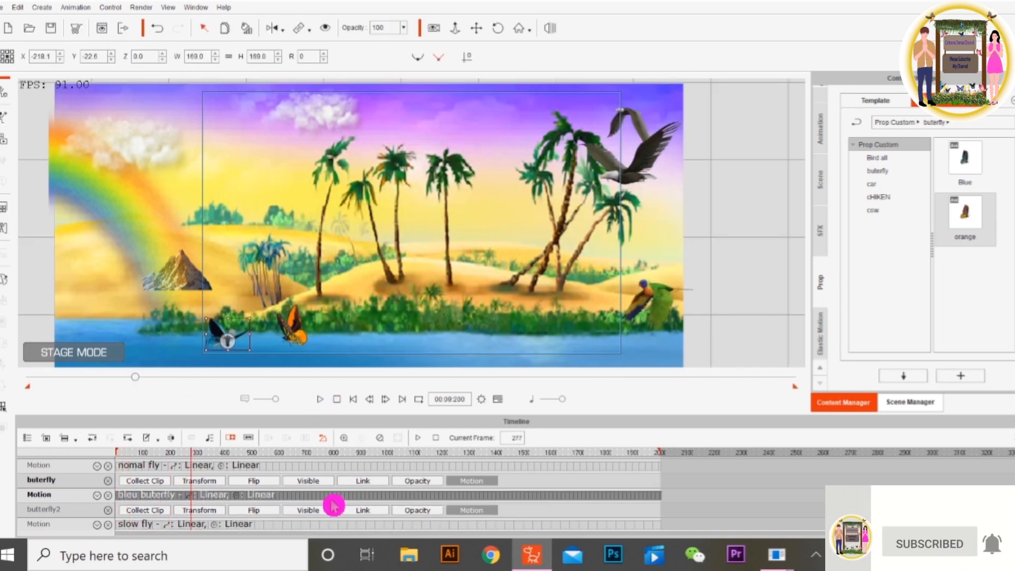
{"action": "key", "text": "Delete"}
{"action": "left_click", "coordinate": [353, 401]}
{"action": "right_click", "coordinate": [239, 336]}
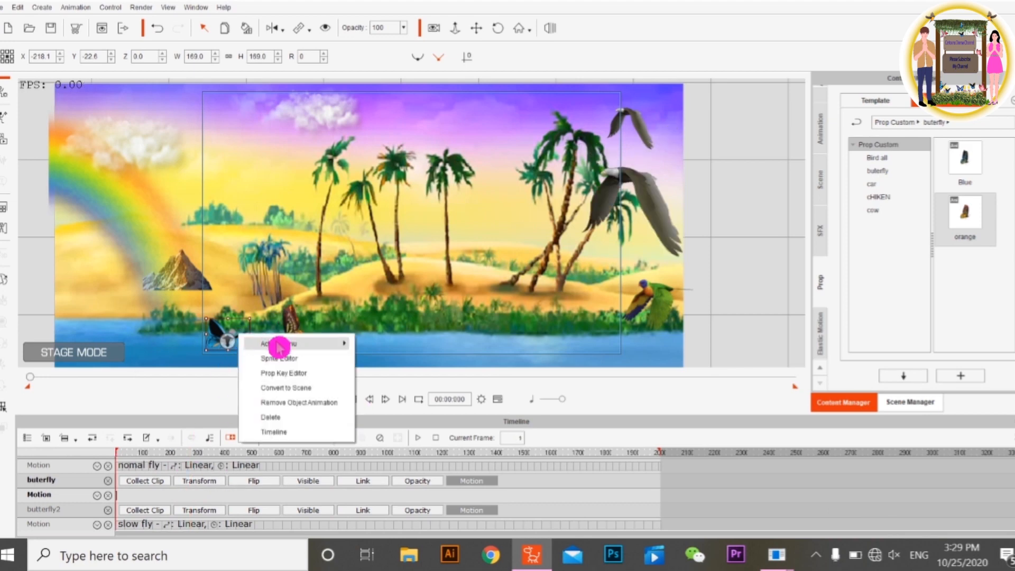
{"action": "mouse_move", "coordinate": [339, 344]}
{"action": "left_click", "coordinate": [425, 376]}
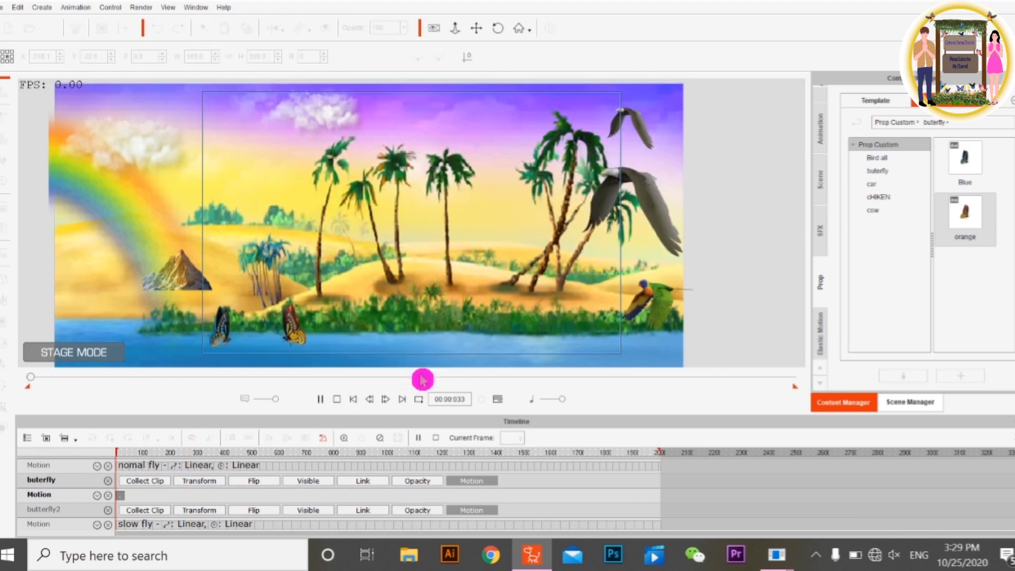
{"action": "left_click", "coordinate": [385, 399]}
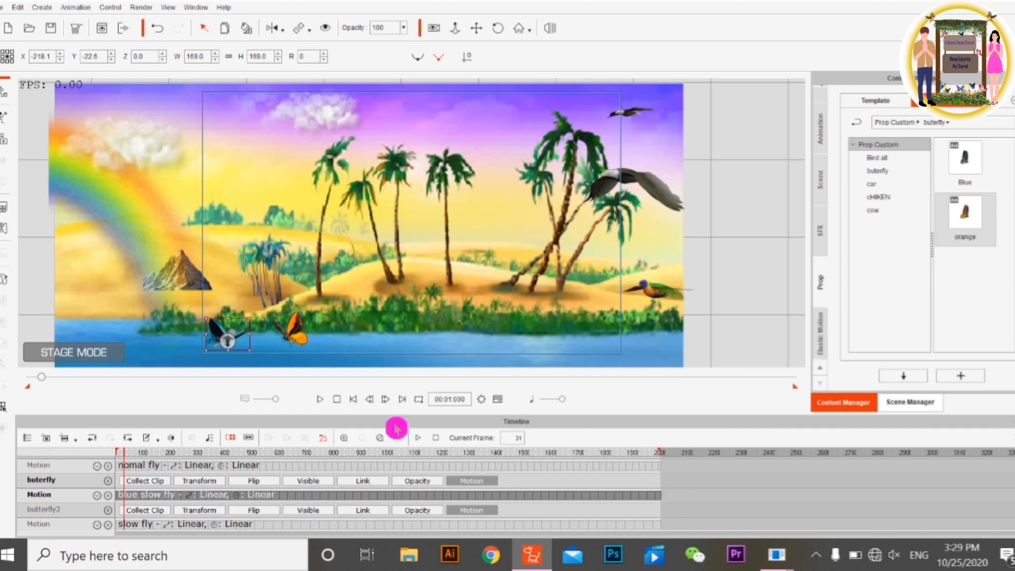
- Play the scene to about frame 554 and move the parrot across to the mountain at about X -314.6, Y 52.3
{"action": "left_click", "coordinate": [323, 406]}
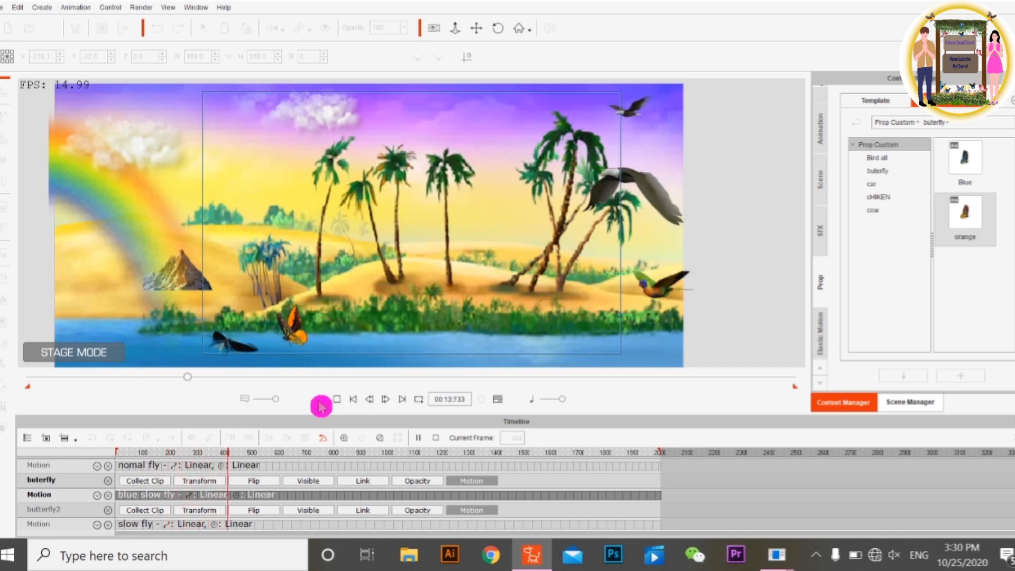
{"action": "left_click", "coordinate": [321, 406]}
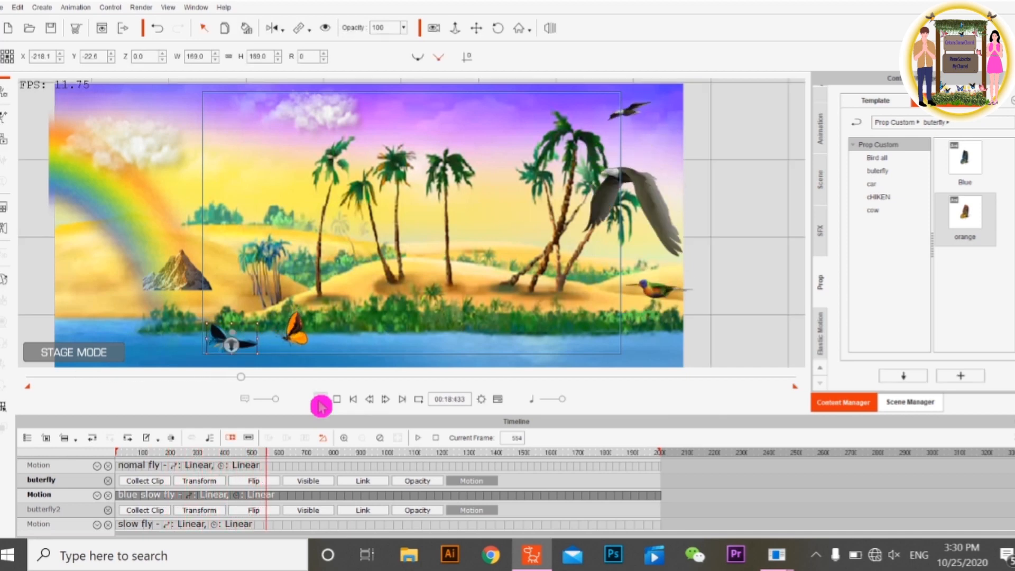
{"action": "left_click", "coordinate": [651, 304]}
{"action": "left_click_drag", "start_coordinate": [650, 288], "coordinate": [173, 271]}
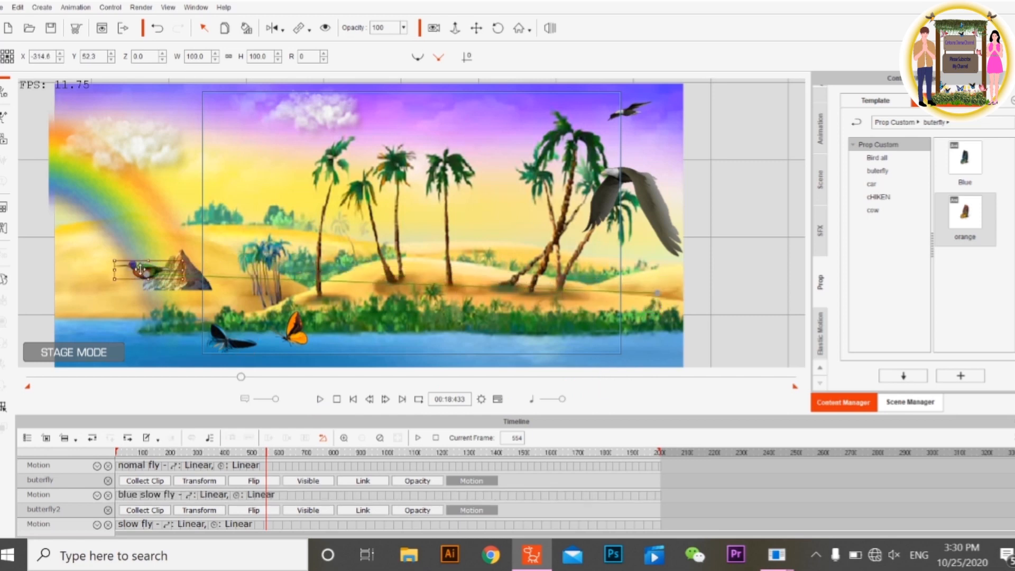
- Move the blue butterfly to about X -8.4, Y -7.8 and the orange one to X -173.2, Y 13.9, shrinking both, and the large eagle above the mountain
{"action": "left_click", "coordinate": [299, 337]}
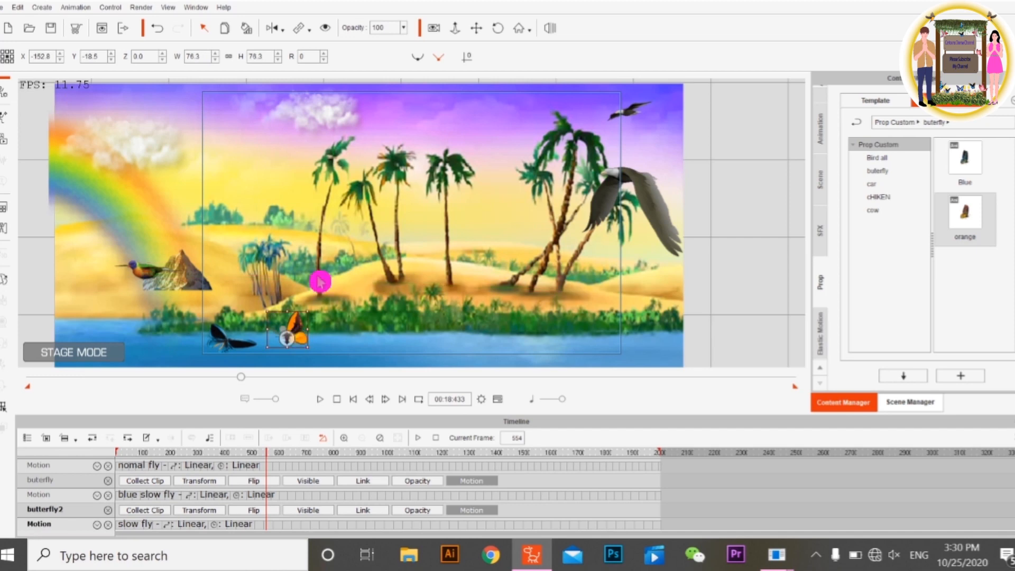
{"action": "left_click_drag", "start_coordinate": [328, 311], "coordinate": [401, 315]}
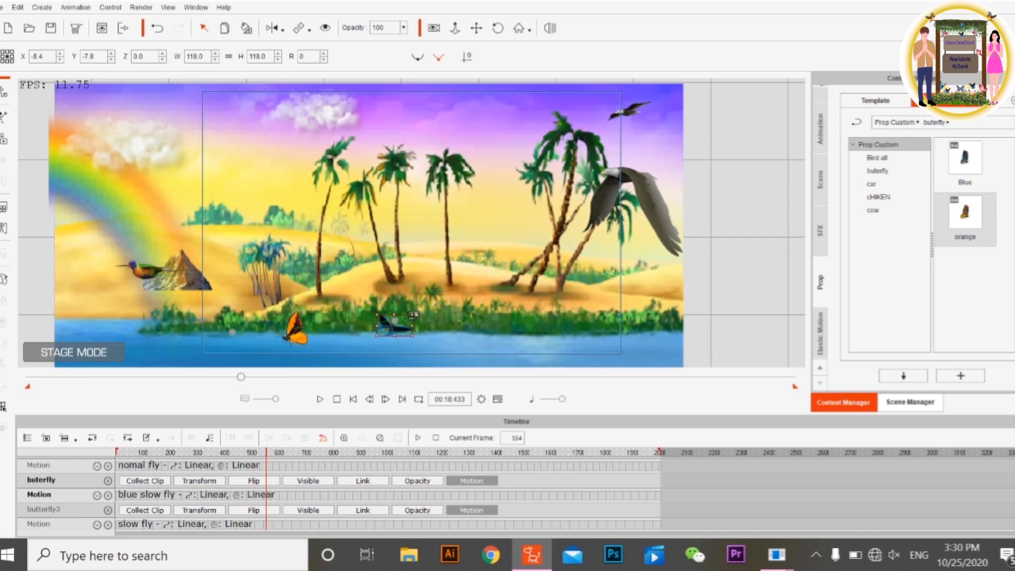
{"action": "left_click", "coordinate": [300, 343]}
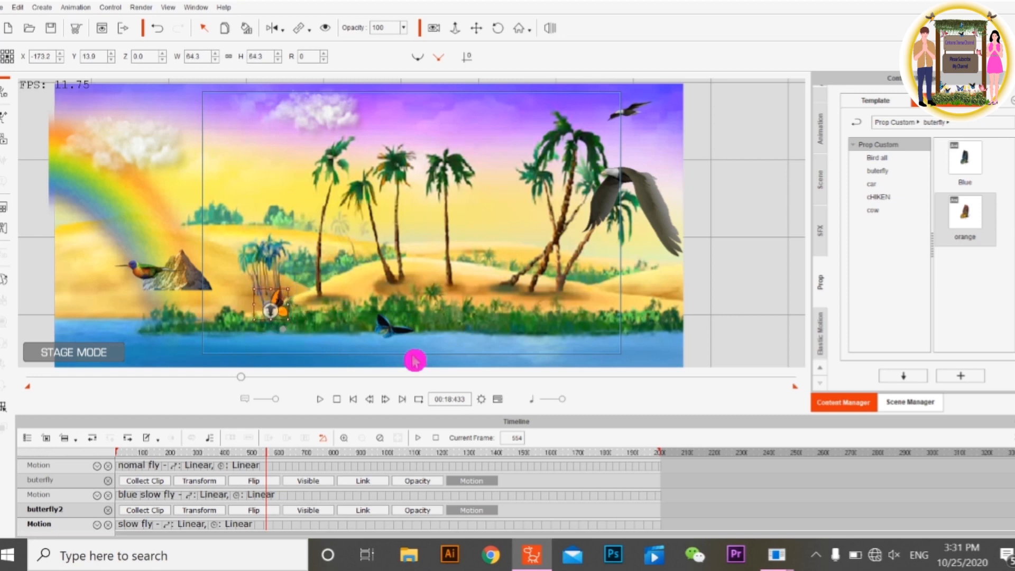
{"action": "left_click_drag", "start_coordinate": [607, 183], "coordinate": [102, 183]}
- Duplicate the small eagle at the first frame, placing the copy beside it at about X 365.0, Y 263.9
{"action": "left_click", "coordinate": [625, 106]}
{"action": "left_click", "coordinate": [636, 110]}
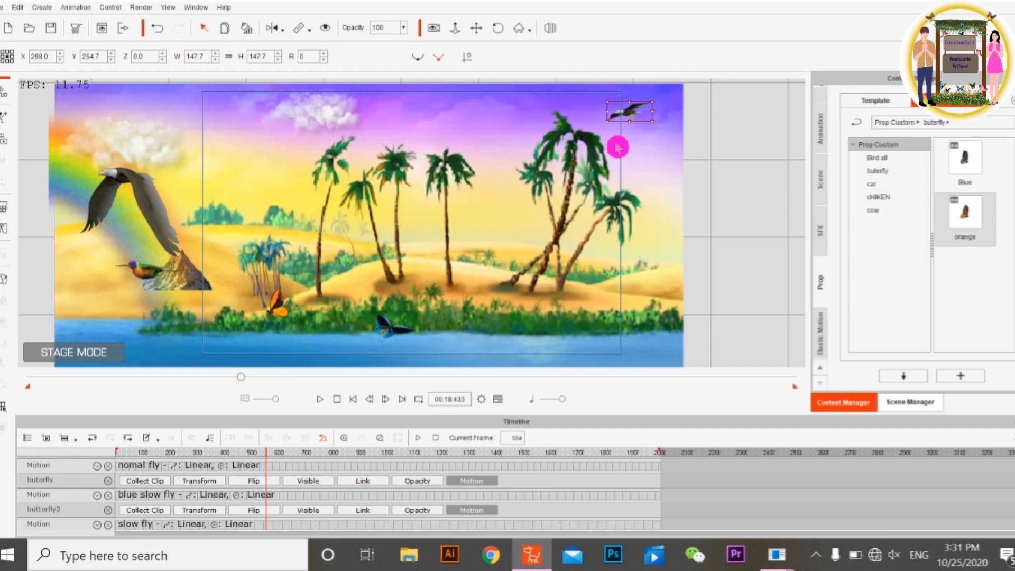
{"action": "left_click", "coordinate": [353, 399]}
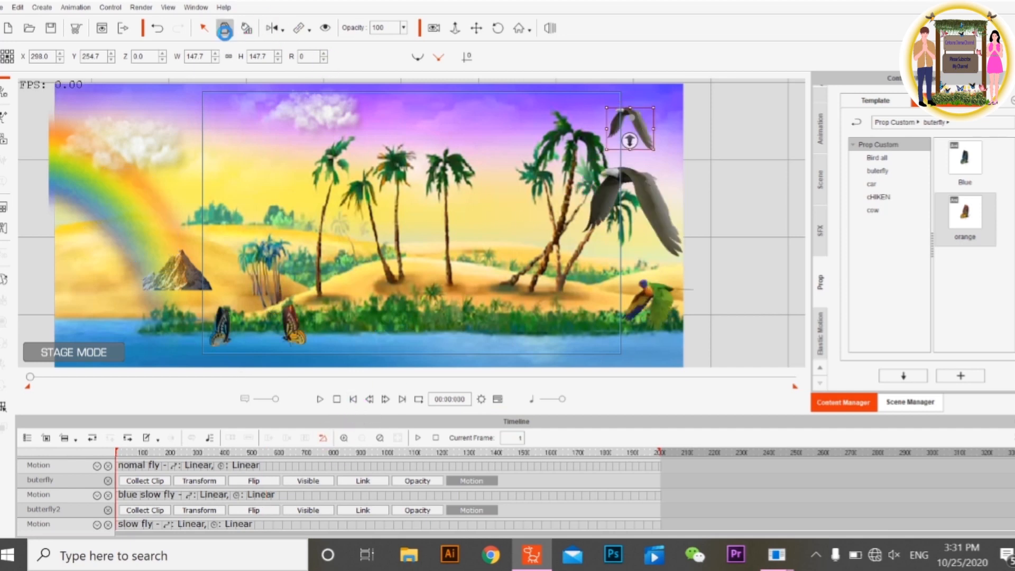
{"action": "left_click_drag", "start_coordinate": [639, 123], "coordinate": [665, 117]}
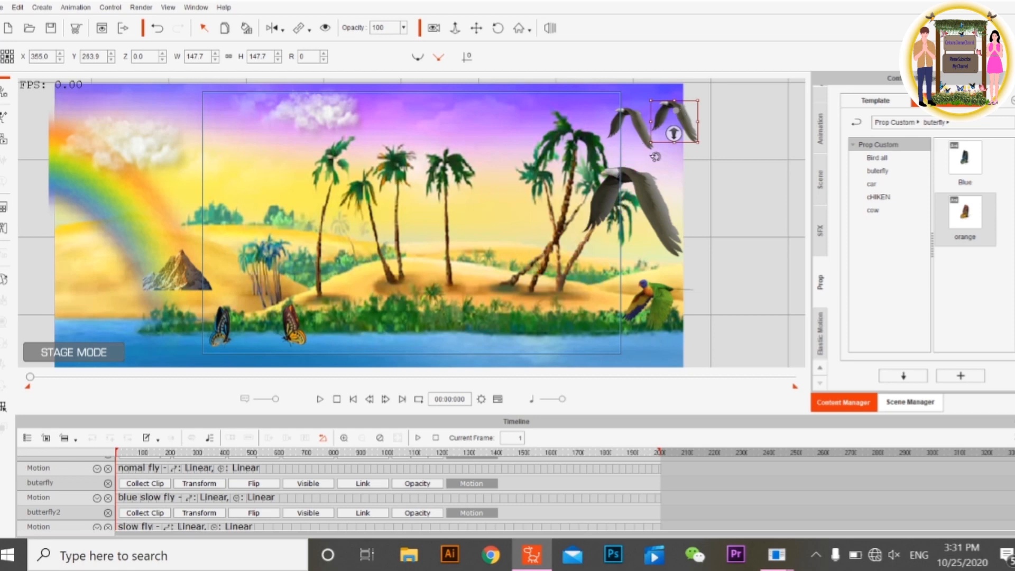
- Apply the fast fly action to the new small eagle, extend its clip to the project end and play the scene
{"action": "right_click", "coordinate": [684, 111]}
{"action": "mouse_move", "coordinate": [752, 140]}
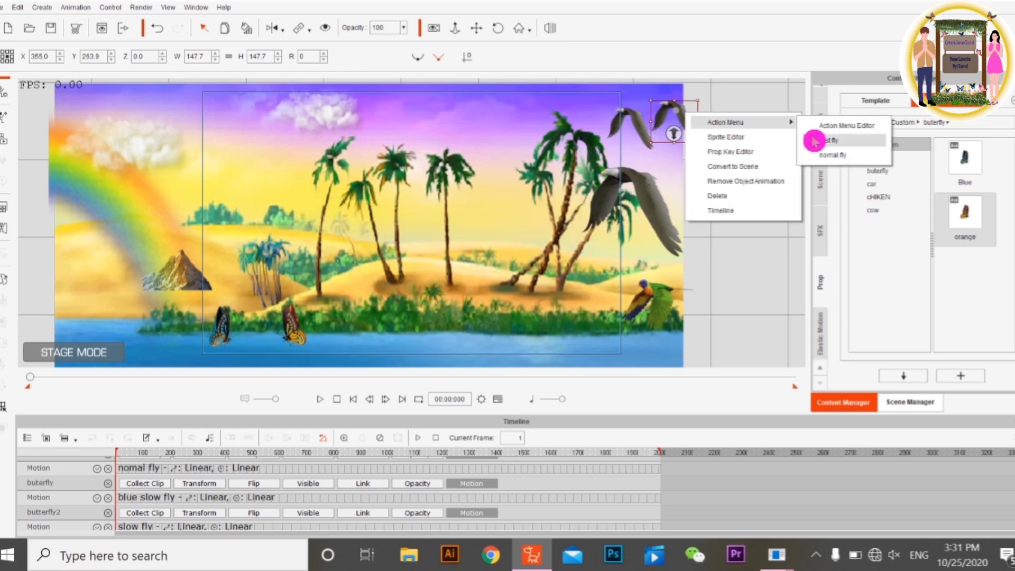
{"action": "left_click", "coordinate": [850, 144]}
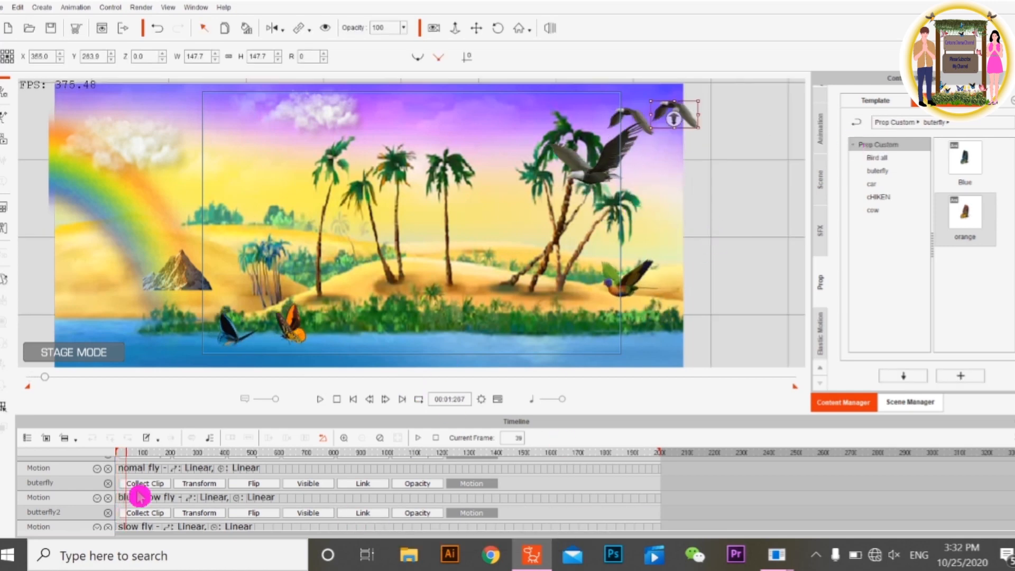
{"action": "scroll", "coordinate": [188, 499], "scroll_direction": "down", "scroll_amount": 2}
{"action": "left_click_drag", "start_coordinate": [125, 528], "coordinate": [691, 531]}
{"action": "left_click", "coordinate": [321, 399]}
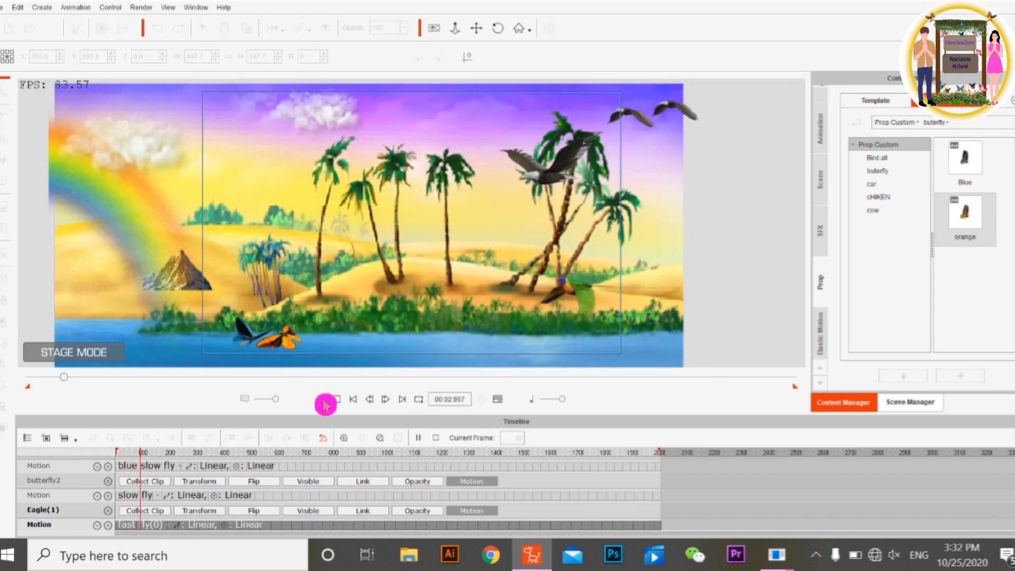